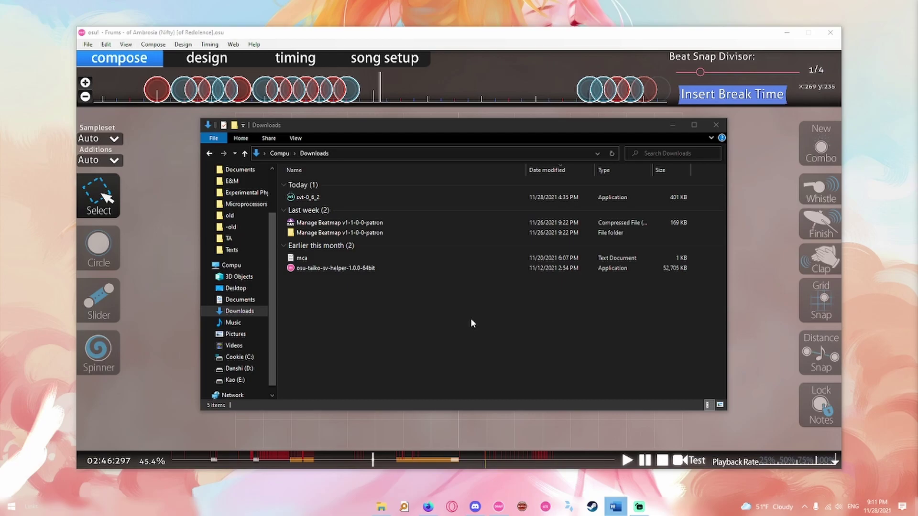
Launch svt-0_6_2 from the Downloads folder and load "Frums - of Ambrosia (Nifty) [of Redolence]" as the mapfile.
{"action": "left_click", "coordinate": [308, 198]}
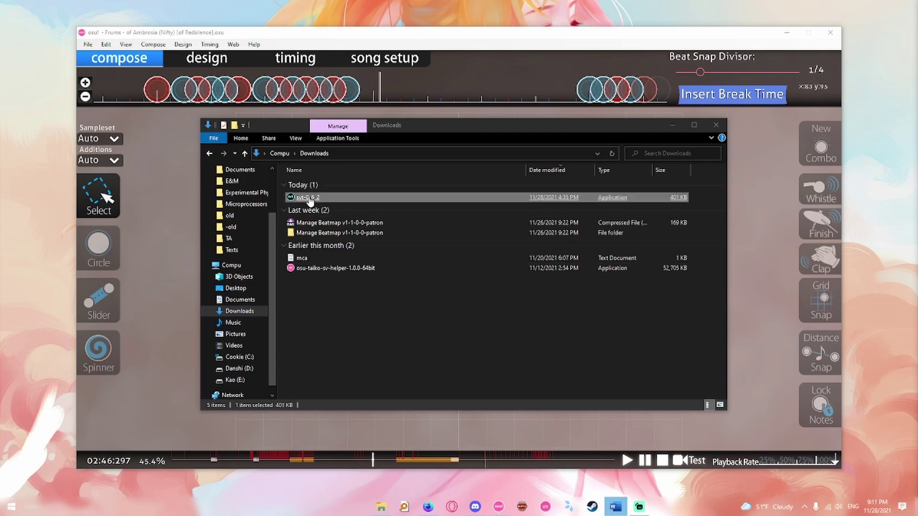
{"action": "double_click", "coordinate": [309, 198]}
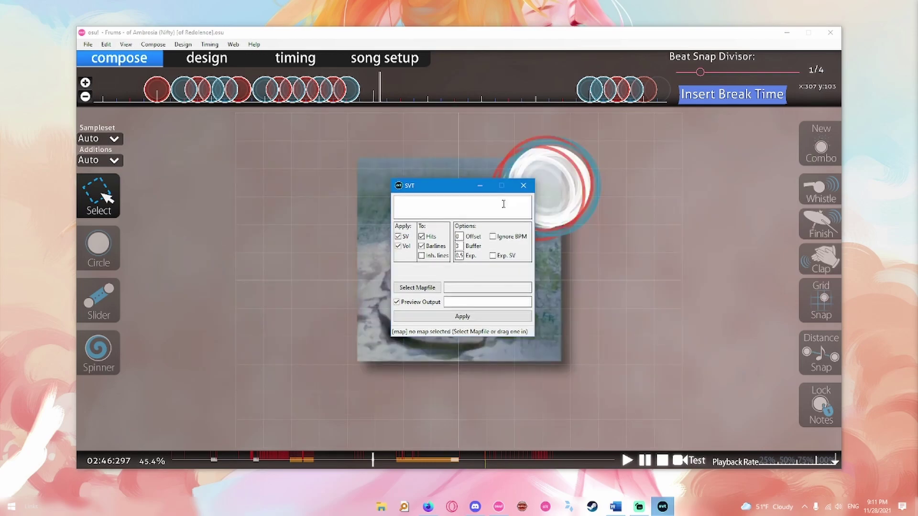
{"action": "left_click", "coordinate": [420, 287]}
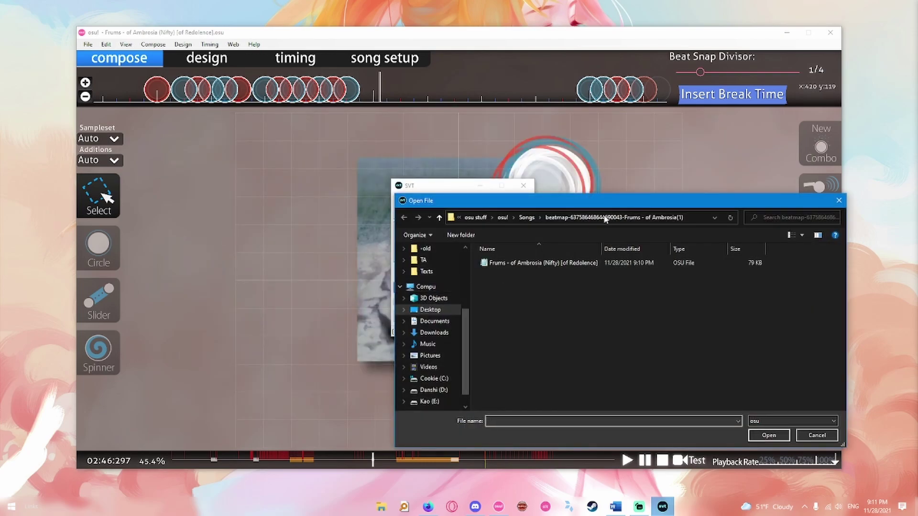
{"action": "left_click_drag", "start_coordinate": [608, 202], "coordinate": [499, 155]}
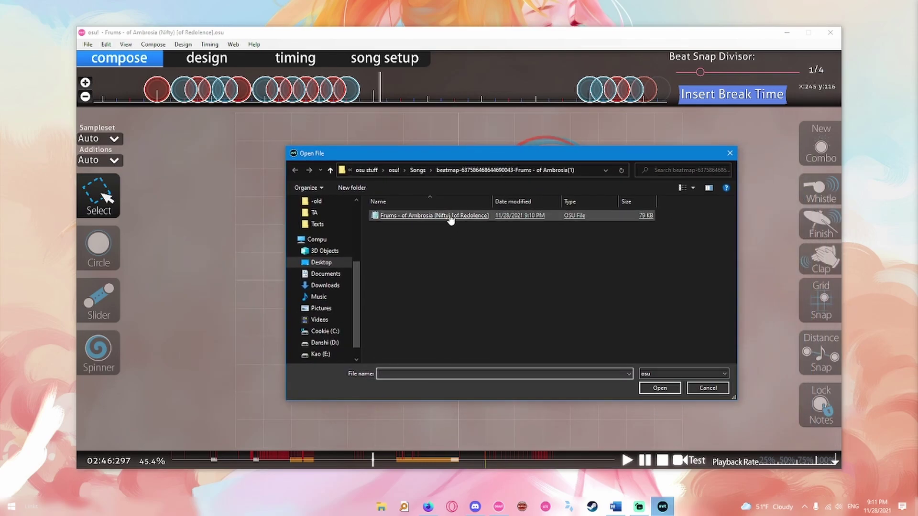
{"action": "double_click", "coordinate": [450, 216]}
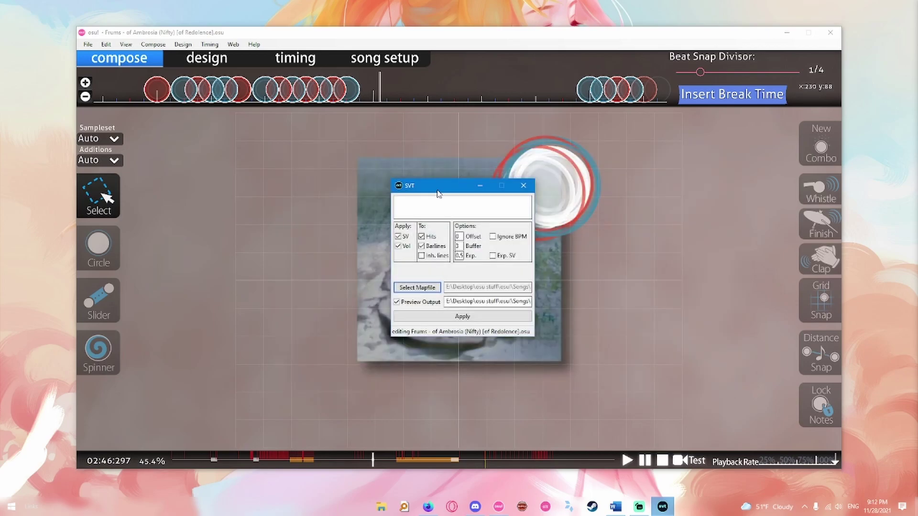
Move the SVT window away from the middle of the beatmap editor so both can be used side by side.
{"action": "left_click_drag", "start_coordinate": [437, 190], "coordinate": [807, 181]}
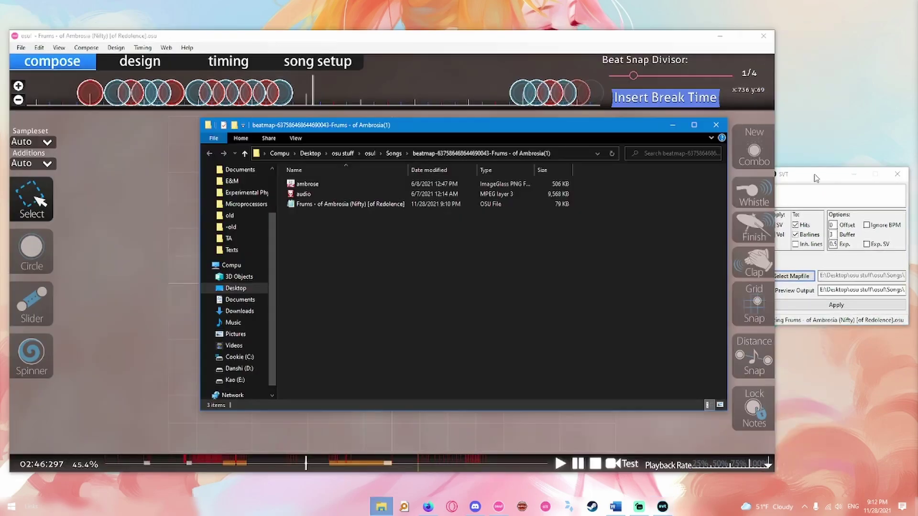
{"action": "left_click_drag", "start_coordinate": [817, 174], "coordinate": [801, 175]}
{"action": "left_click_drag", "start_coordinate": [322, 205], "coordinate": [817, 264]}
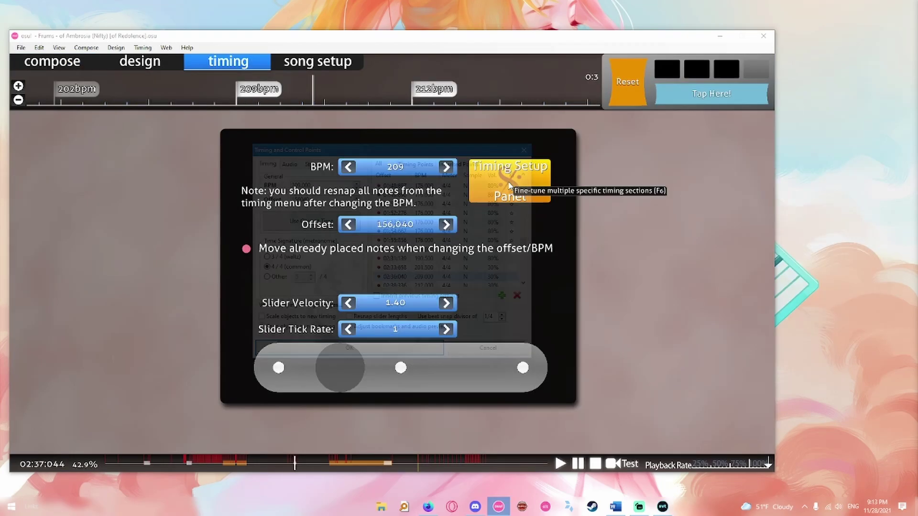
Add an inherited timing point at offset 157044 with a custom slider velocity multiplier of 1.50.
{"action": "left_click", "coordinate": [509, 182]}
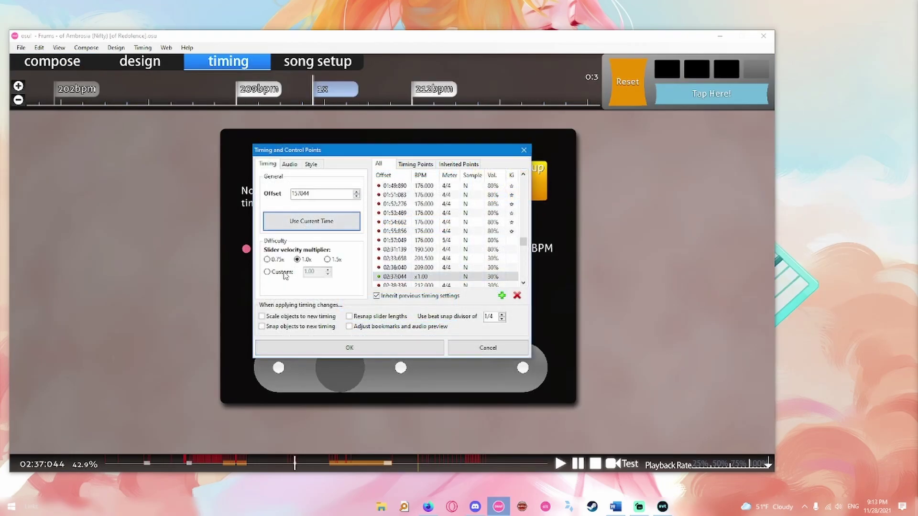
{"action": "left_click", "coordinate": [281, 272]}
{"action": "left_click", "coordinate": [327, 269]}
{"action": "left_click", "coordinate": [327, 269]}
{"action": "left_click", "coordinate": [328, 269]}
{"action": "left_click", "coordinate": [327, 269]}
{"action": "left_click", "coordinate": [327, 269]}
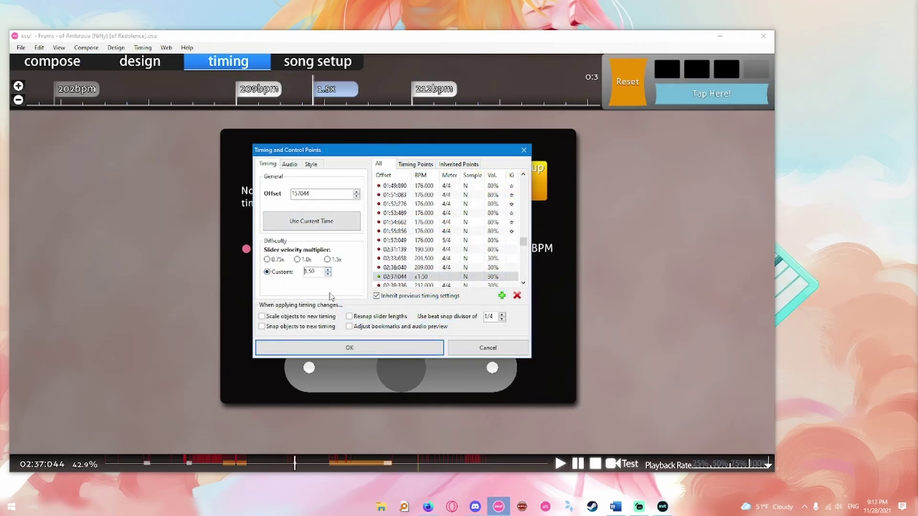
{"action": "left_click", "coordinate": [334, 349]}
Add an inherited timing point at offset 156040 with a 1.0x slider velocity multiplier.
{"action": "left_click", "coordinate": [58, 62]}
{"action": "left_click", "coordinate": [509, 184]}
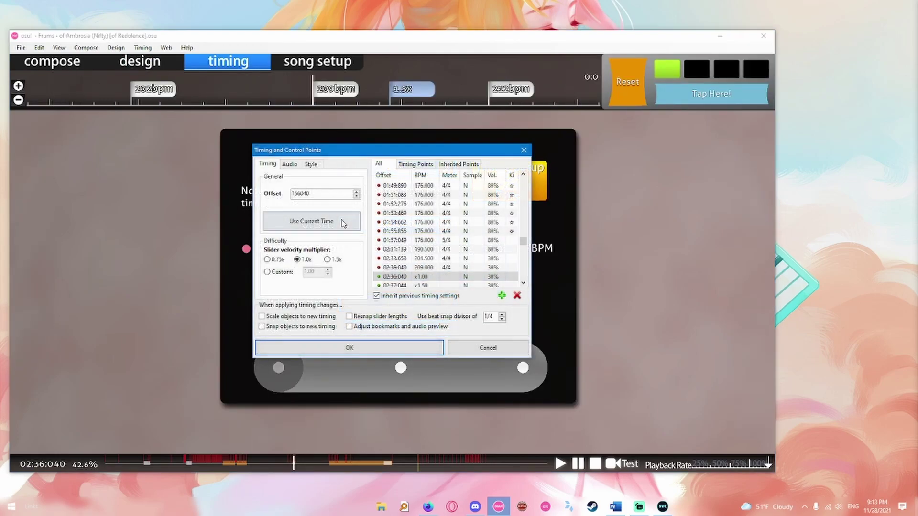
{"action": "left_click", "coordinate": [501, 296]}
Copy the inherited points at 156040 and 157044 into SVT and apply them to the map.
{"action": "left_click", "coordinate": [434, 231], "text": "shift"}
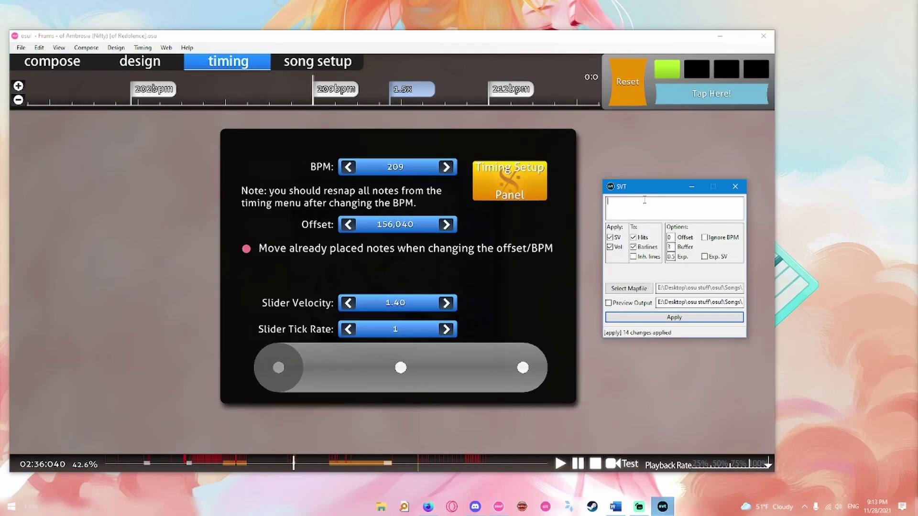
{"action": "type", "text": "156040,-100,4,1,0,30,0,0 157044,-66.6666666666667,4,1,0,30,0,0"}
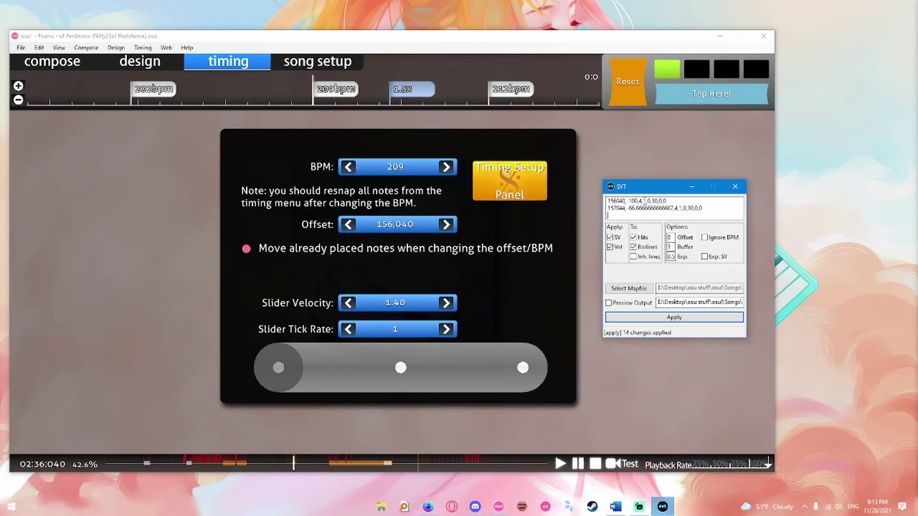
{"action": "left_click", "coordinate": [667, 319]}
Return to the beatmap editor and reload the map from its last saved state.
{"action": "left_click", "coordinate": [648, 359]}
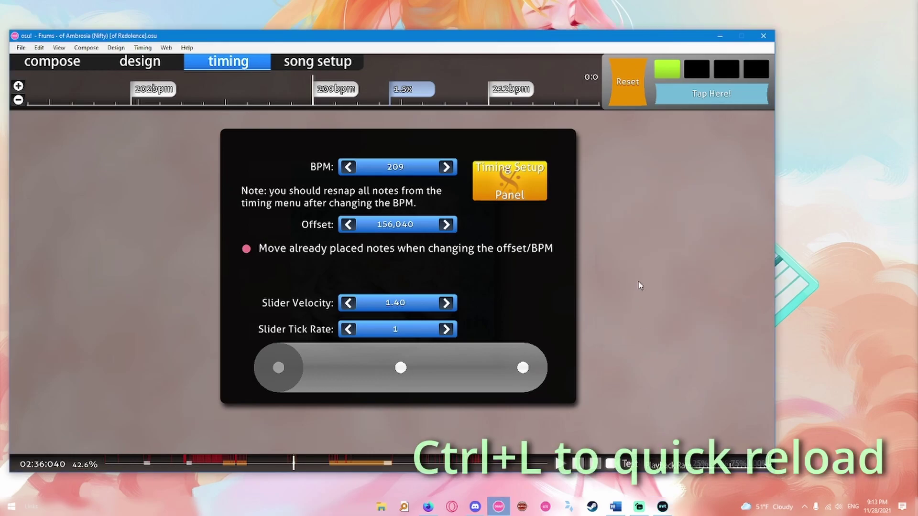
{"action": "key", "text": "ctrl+l"}
{"action": "key", "text": "Return"}
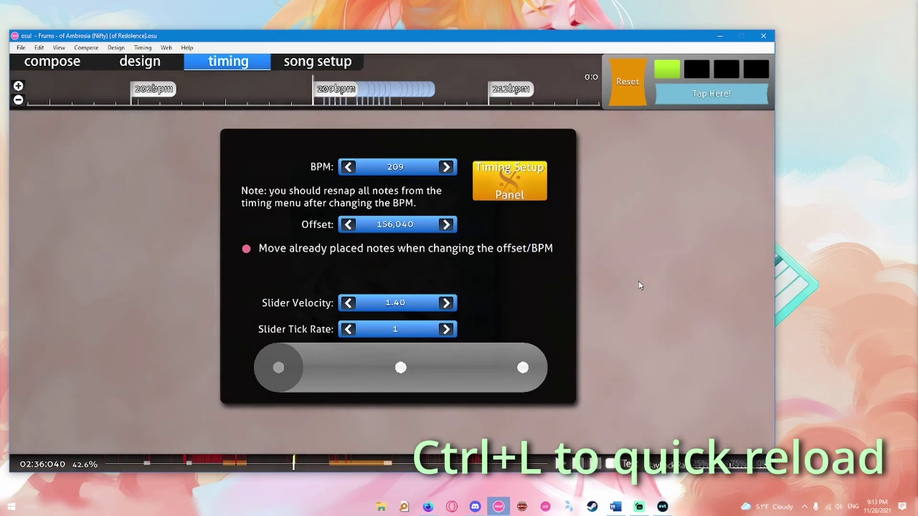
Test-play the map around 02:36:040 to check the slider velocity change, and exit the test.
{"action": "scroll", "coordinate": [594, 384], "scroll_direction": "up", "scroll_amount": 7}
{"action": "left_click", "coordinate": [633, 465]}
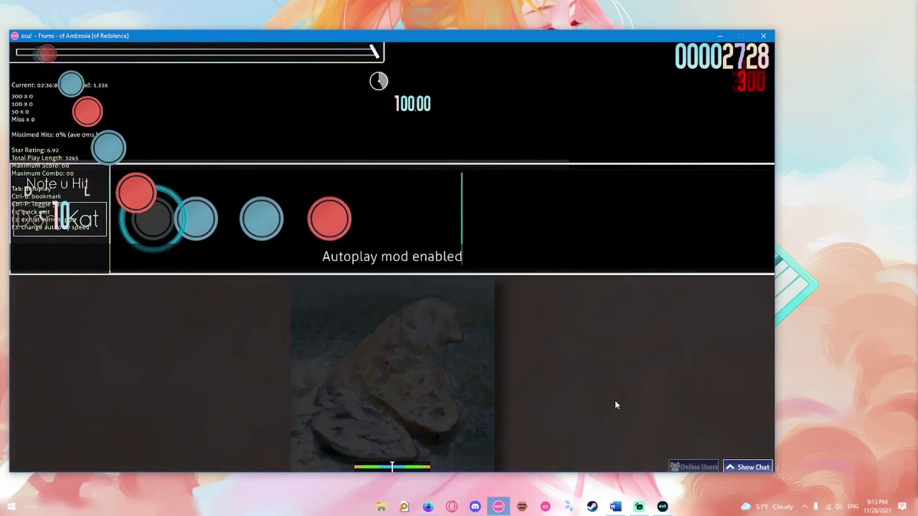
{"action": "key", "text": "F1"}
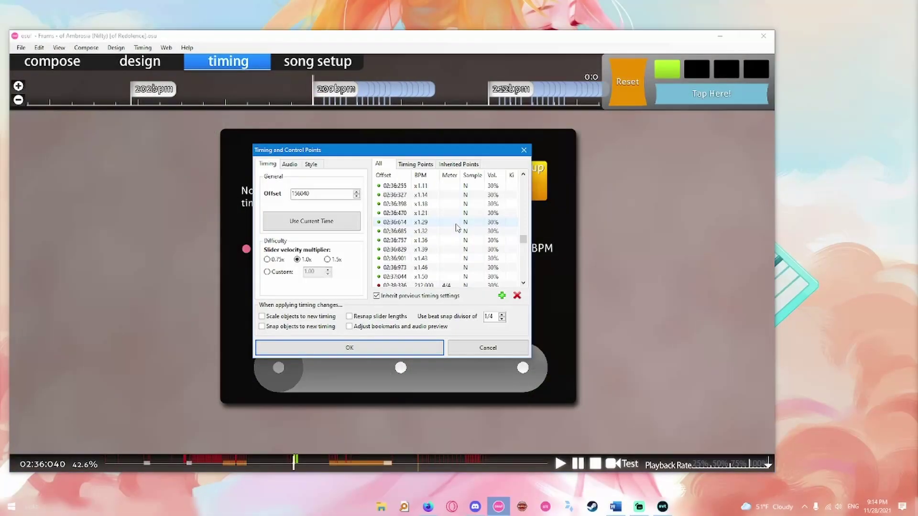
Raise the slider velocity multiplier of the 157044 point and apply the updated 156040 and 157044 points in SVT.
{"action": "left_click", "coordinate": [328, 271]}
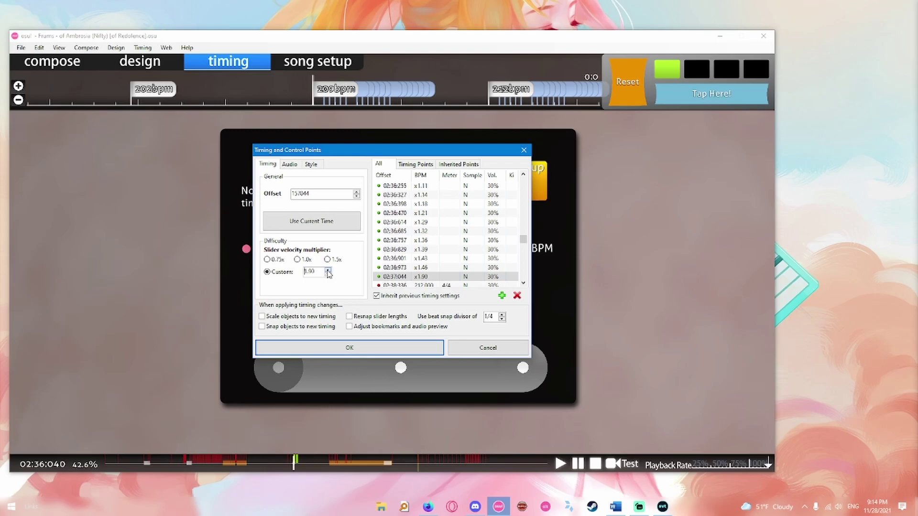
{"action": "left_click", "coordinate": [395, 277]}
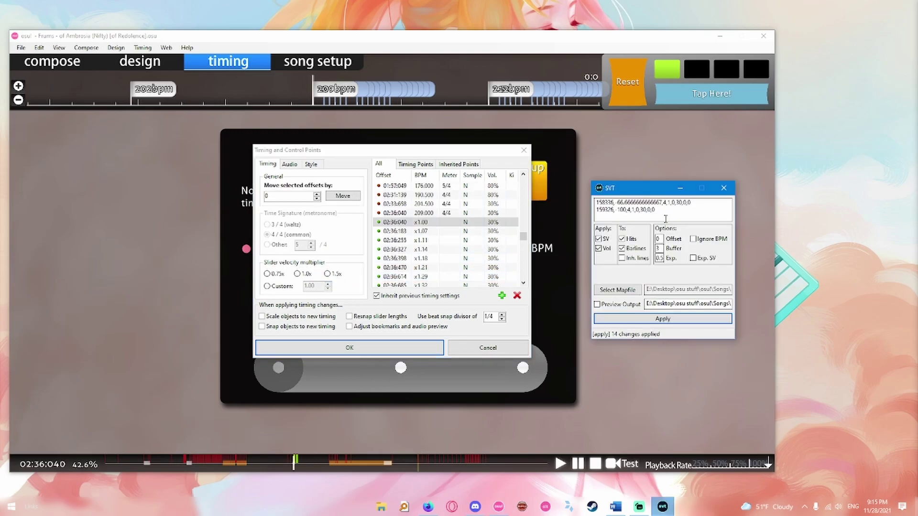
{"action": "left_click_drag", "start_coordinate": [666, 215], "coordinate": [580, 196]}
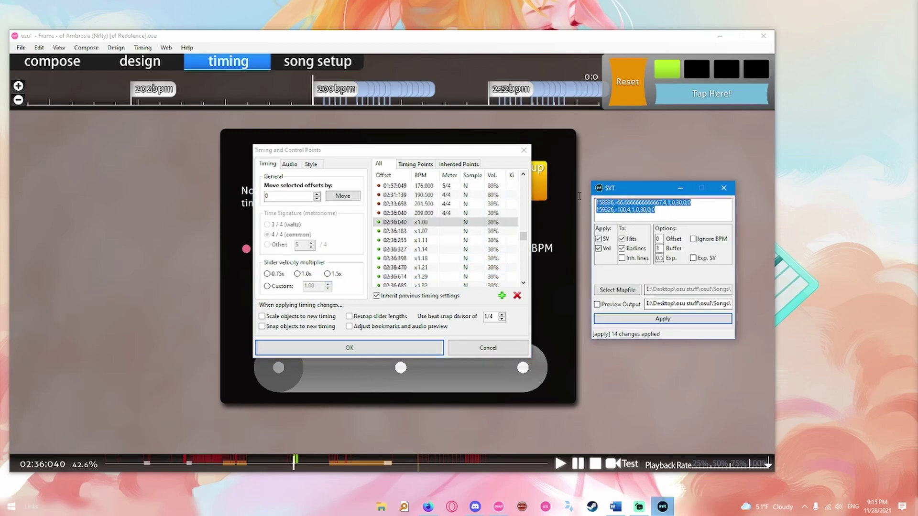
{"action": "key", "text": "ctrl+v"}
{"action": "left_click", "coordinate": [662, 318]}
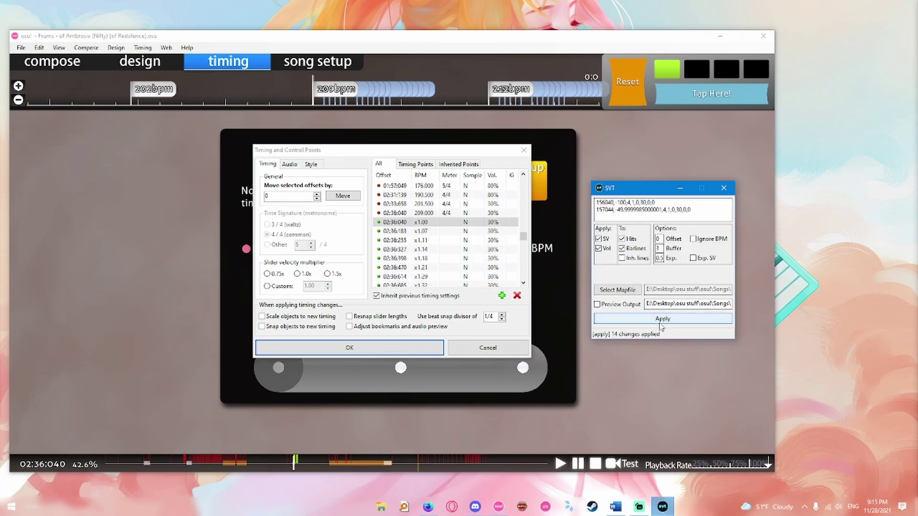
Close the timing points dialog and revert the map to its last saved state.
{"action": "left_click", "coordinate": [535, 351]}
{"action": "left_click", "coordinate": [523, 350]}
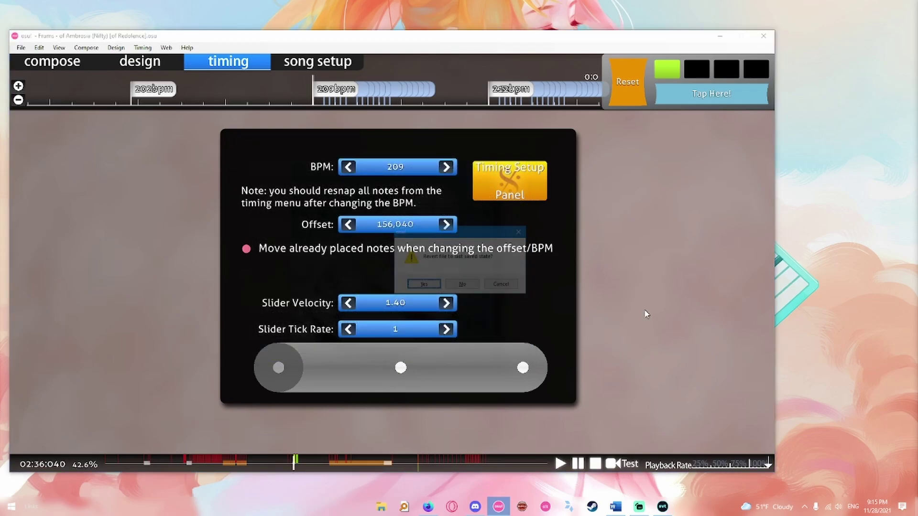
{"action": "key", "text": "F5"}
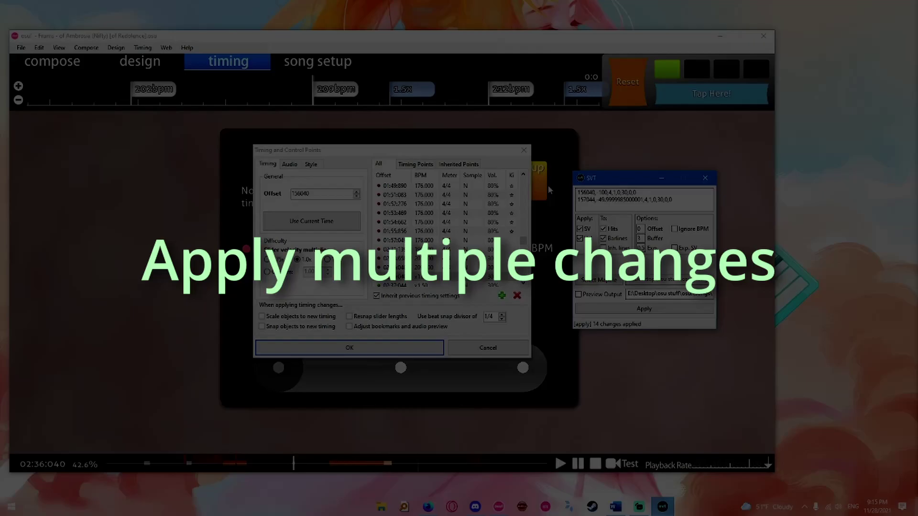
Replace the lines in SVT with copies of the inherited points at 156040 (x1.00) and 157044 (x1.50).
{"action": "scroll", "coordinate": [459, 218], "scroll_direction": "down", "scroll_amount": 1}
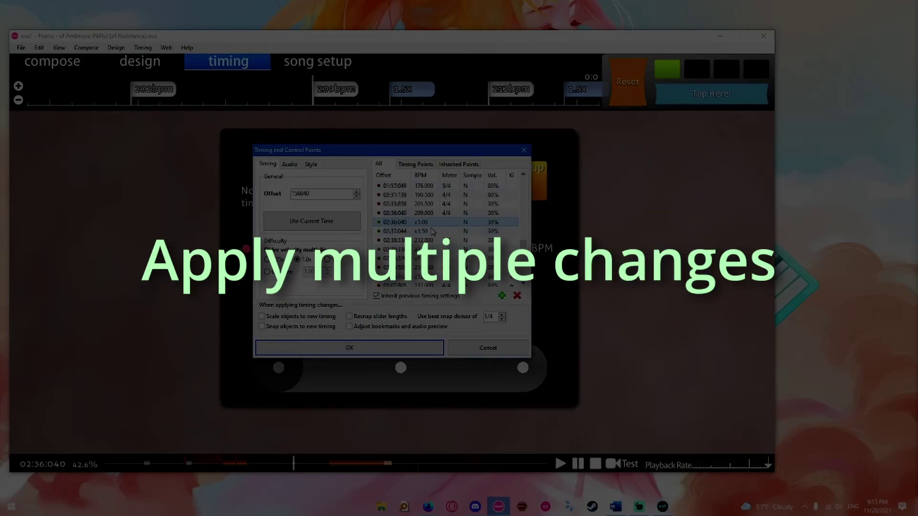
{"action": "left_click", "coordinate": [433, 232], "text": "shift"}
{"action": "left_click", "coordinate": [662, 506]}
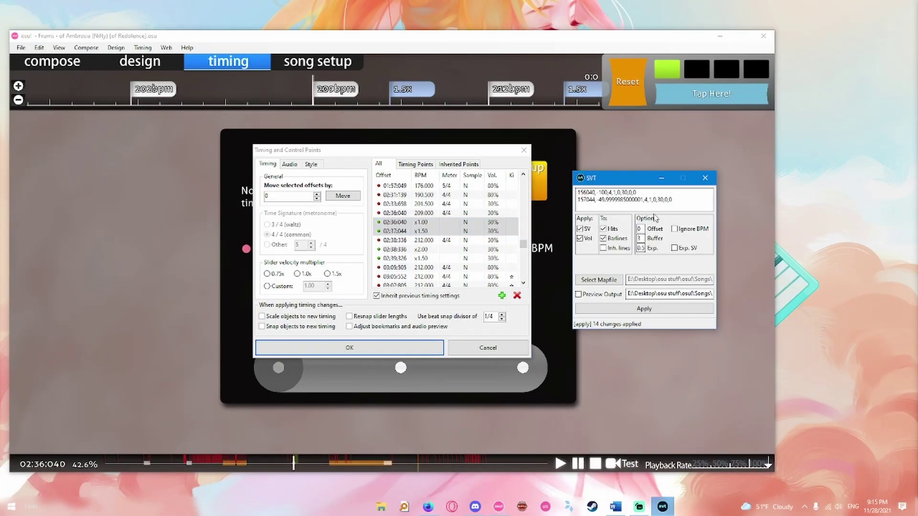
{"action": "key", "text": "ctrl+a"}
{"action": "type", "text": "156040,-100,4,1,0,30,0,0 157044,-66.6666666666667,4,1,0,30,0,0"}
Replace the lines in SVT with the inherited points at 158336 (x2.00) and 159326 (x1.50) and apply them.
{"action": "left_click", "coordinate": [432, 249]}
{"action": "left_click", "coordinate": [432, 258], "text": "shift"}
{"action": "left_click", "coordinate": [662, 507]}
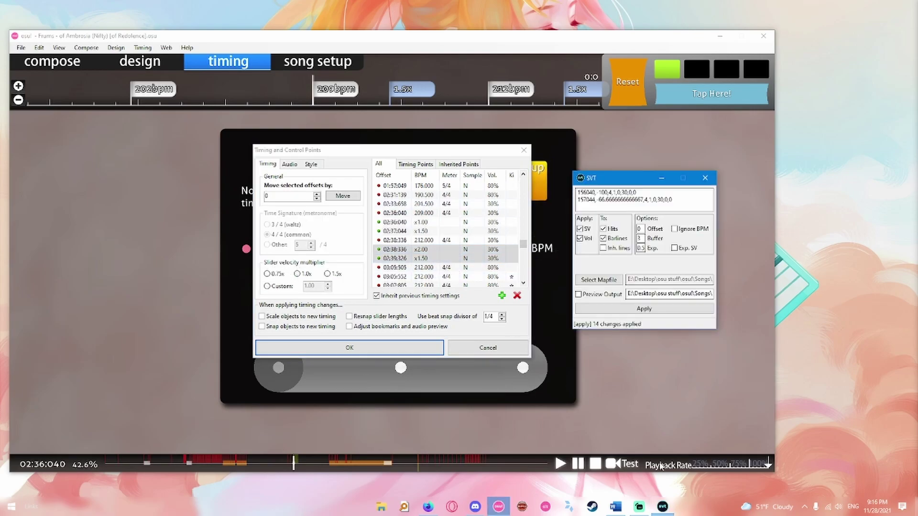
{"action": "key", "text": "ctrl+a"}
{"action": "type", "text": "158336,-50,4,1,0,30,0,0 159326,-66.6666666666667,4,1,0,30,0,0"}
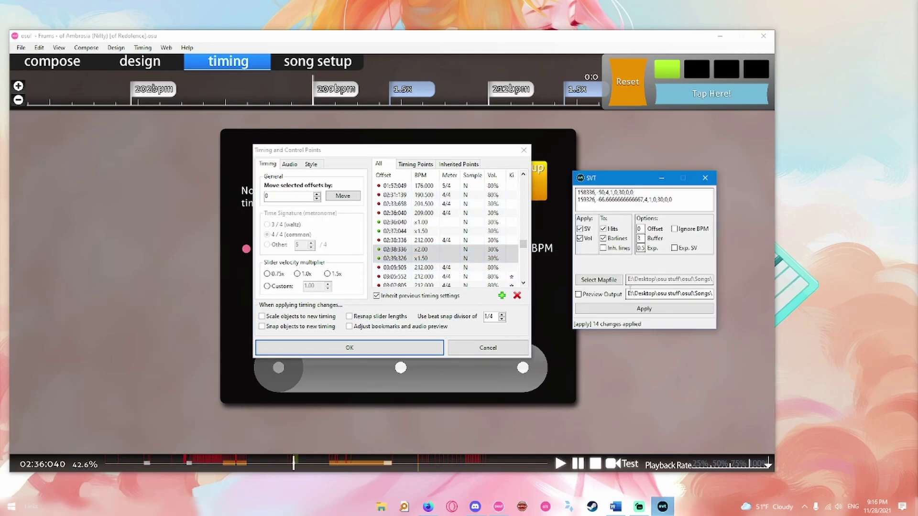
{"action": "left_click", "coordinate": [623, 310]}
{"action": "left_click", "coordinate": [426, 350]}
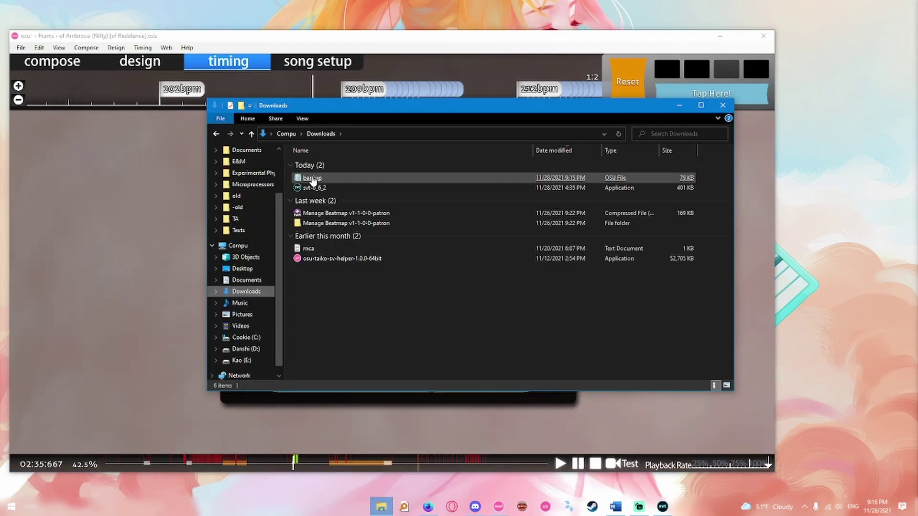
Open the backup .osu file in the Downloads folder, look through its contents and close it.
{"action": "left_click", "coordinate": [312, 179]}
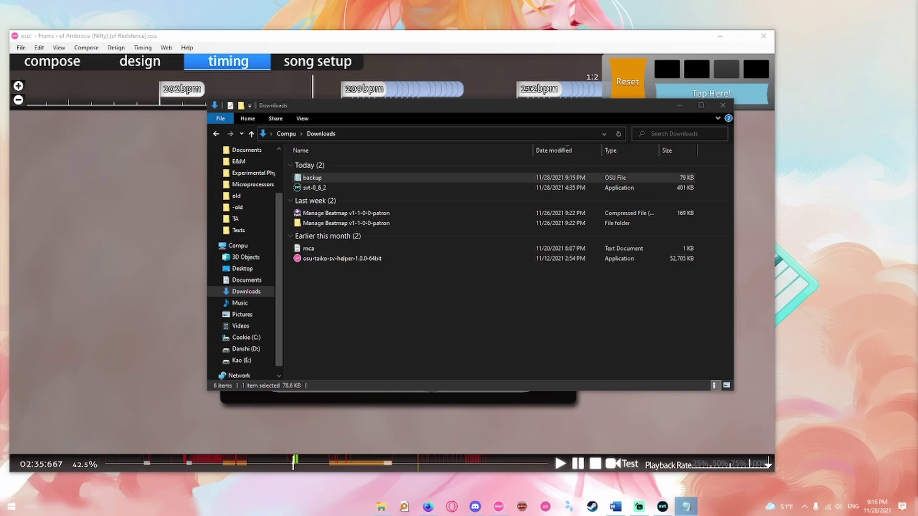
{"action": "left_click_drag", "start_coordinate": [917, 126], "coordinate": [362, 100]}
{"action": "scroll", "coordinate": [383, 201], "scroll_direction": "down", "scroll_amount": 5}
{"action": "left_click_drag", "start_coordinate": [710, 125], "coordinate": [708, 366]}
{"action": "left_click", "coordinate": [703, 95]}
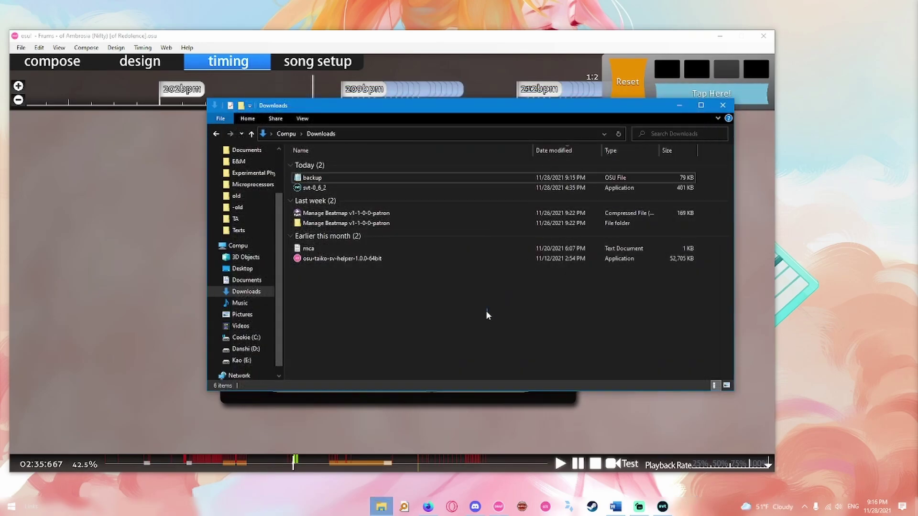
{"action": "left_click", "coordinate": [722, 105]}
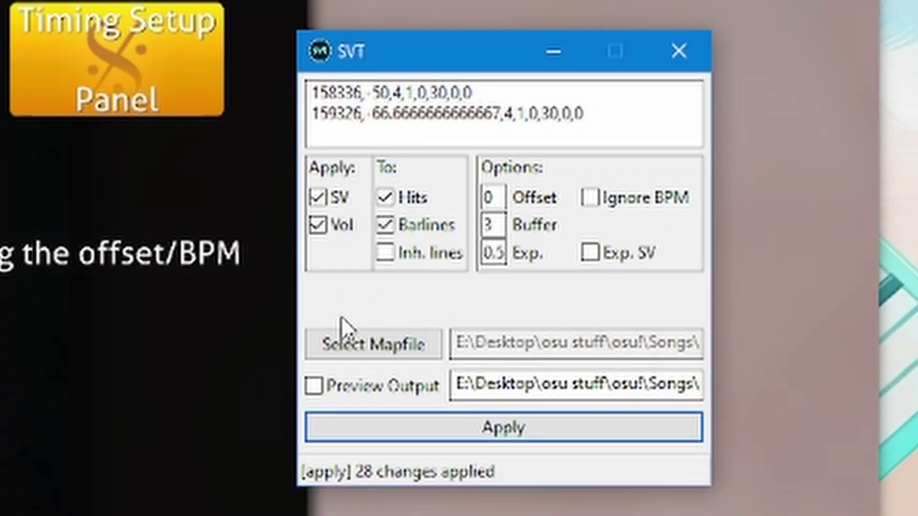
Enable Preview Output in SVT.
{"action": "left_click", "coordinate": [401, 386]}
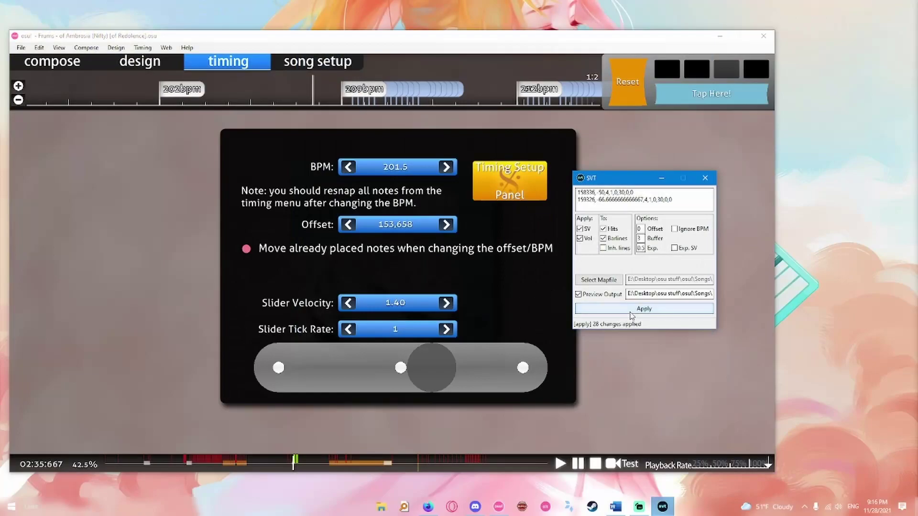
{"action": "left_click", "coordinate": [603, 298]}
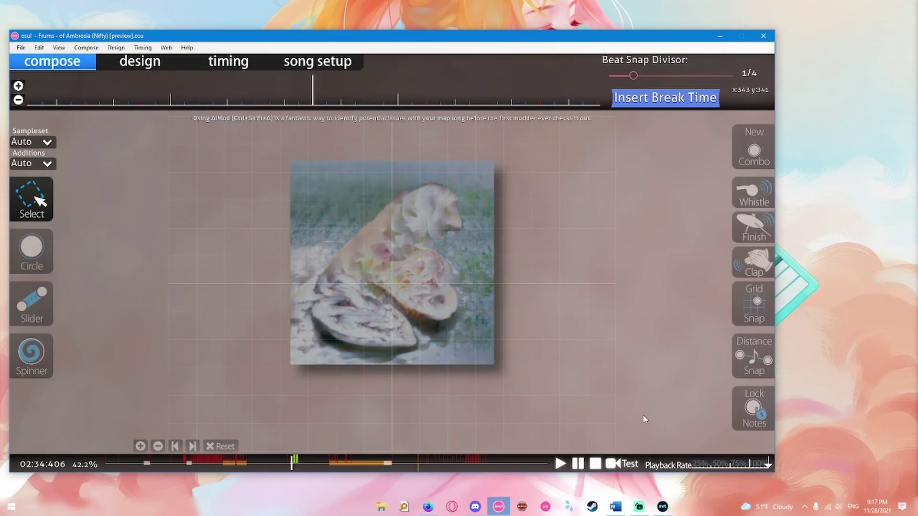
Leave the preview difficulty and switch the editor back to the [of Redolence] difficulty.
{"action": "key", "text": "Escape"}
{"action": "right_click", "coordinate": [550, 246]}
{"action": "left_click", "coordinate": [436, 205]}
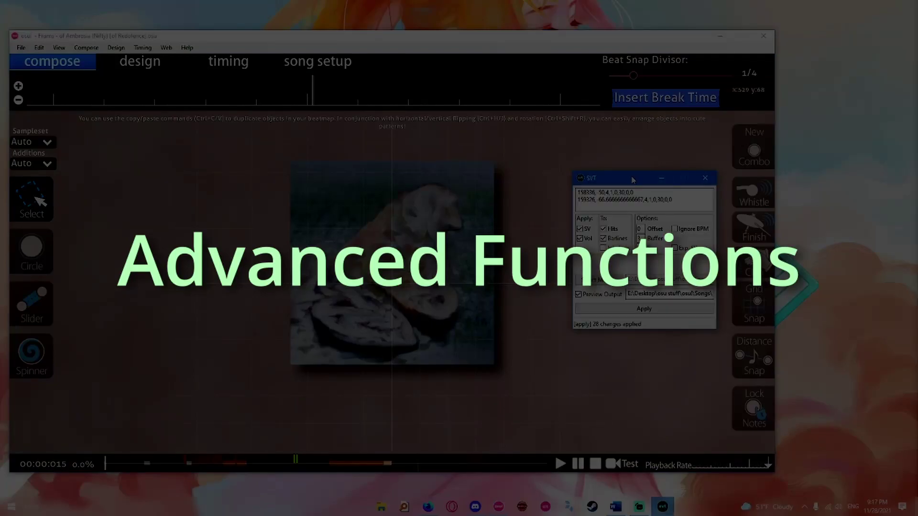
Move the SVT window over the middle of the editor and clear all timing point lines from it.
{"action": "left_click_drag", "start_coordinate": [632, 179], "coordinate": [393, 186]}
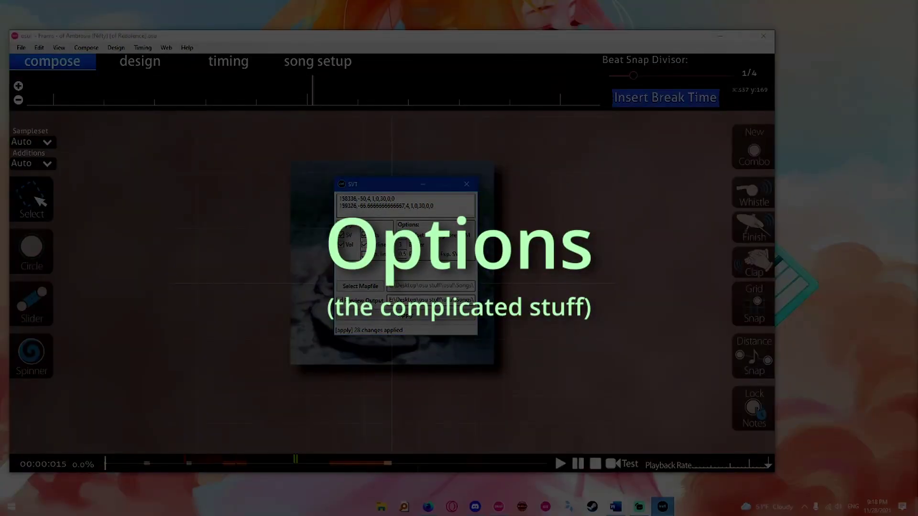
{"action": "left_click_drag", "start_coordinate": [400, 192], "coordinate": [403, 190]}
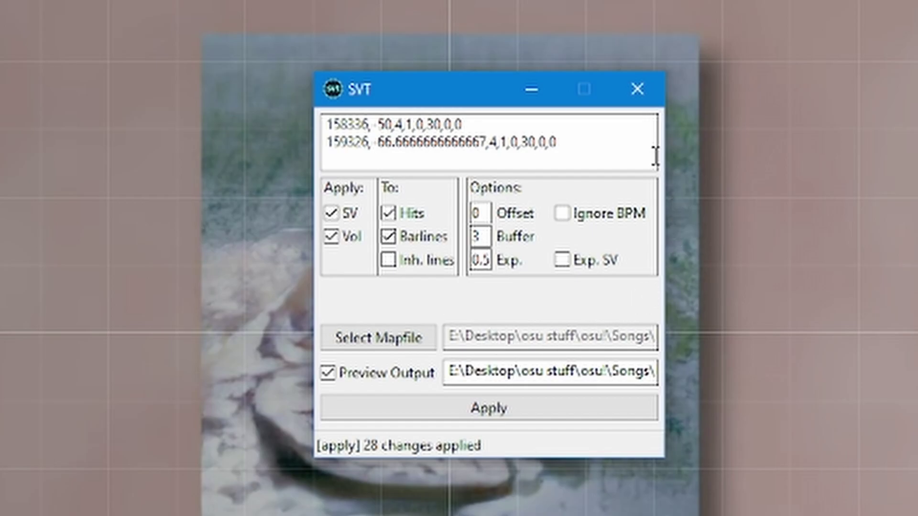
{"action": "left_click", "coordinate": [570, 139]}
{"action": "key", "text": "ctrl+a"}
{"action": "key", "text": "BackSpace"}
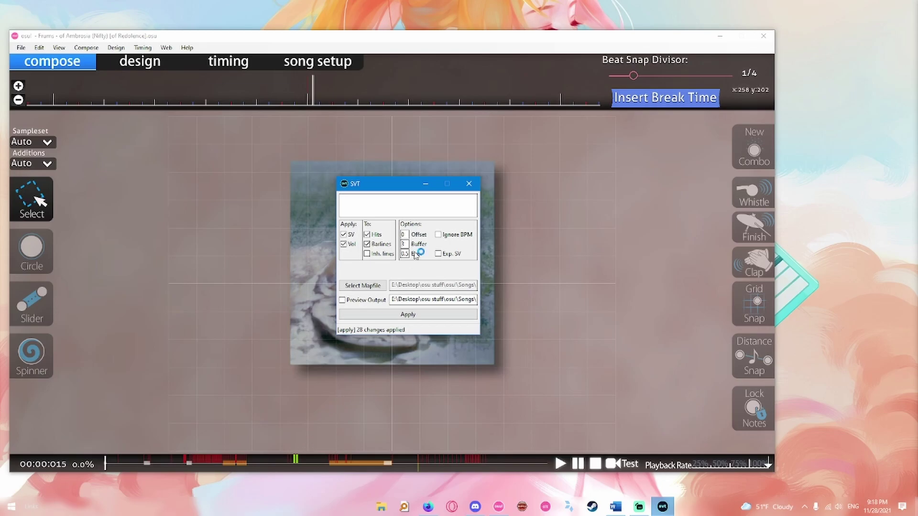
Return to the osu! editor and delete all inherited points of the [of Redolence] difficulty in the timing setup.
{"action": "left_click_drag", "start_coordinate": [407, 187], "coordinate": [417, 194]}
{"action": "left_click", "coordinate": [301, 328]}
{"action": "left_click", "coordinate": [247, 65]}
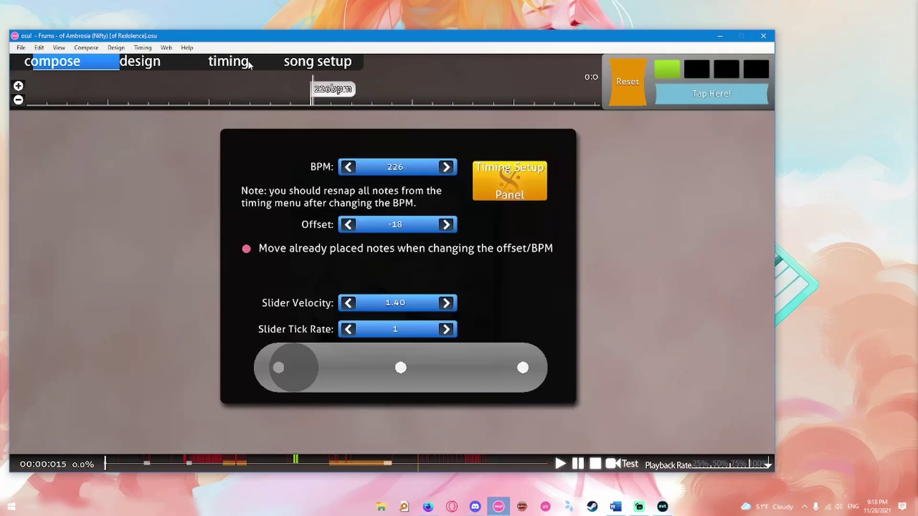
{"action": "left_click", "coordinate": [507, 197]}
{"action": "left_click", "coordinate": [456, 164]}
{"action": "left_click", "coordinate": [449, 202]}
{"action": "key", "text": "ctrl+a"}
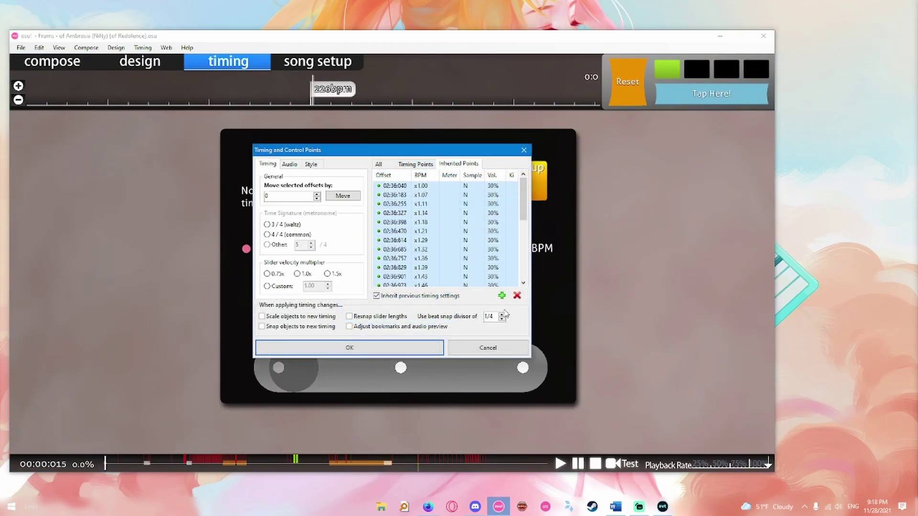
{"action": "left_click", "coordinate": [516, 296]}
{"action": "left_click", "coordinate": [397, 348]}
Paste the 1x line at offset 160600 and the 1.5x line at 161590 into SVT and apply them to the map.
{"action": "key", "text": "space"}
{"action": "left_click", "coordinate": [293, 461]}
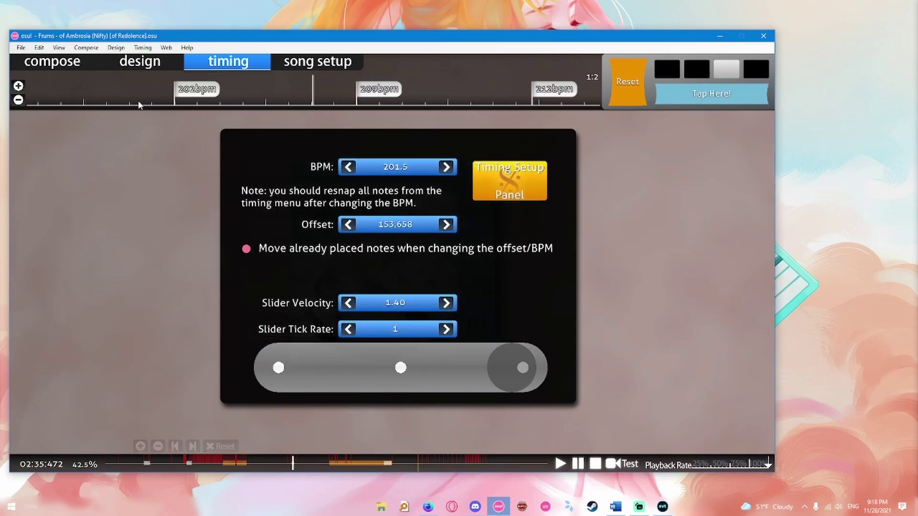
{"action": "key", "text": "F1"}
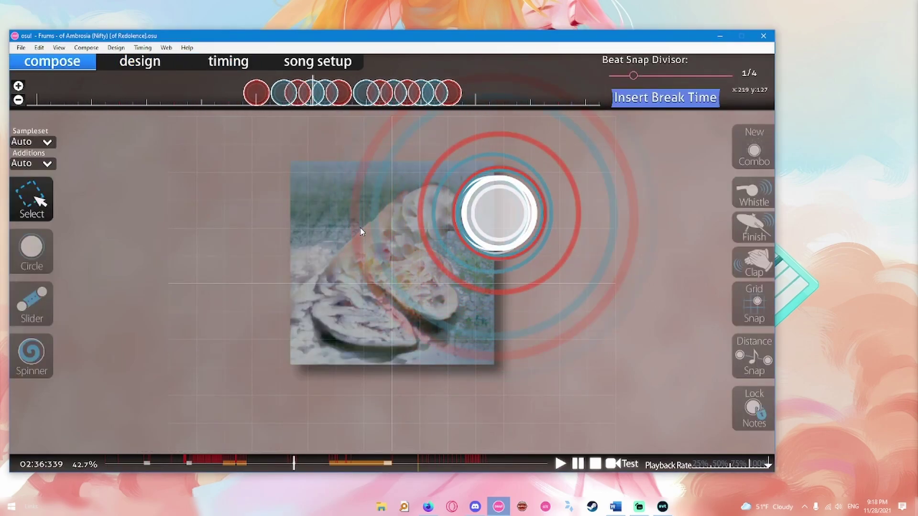
{"action": "scroll", "coordinate": [359, 223], "scroll_direction": "down", "scroll_amount": 2}
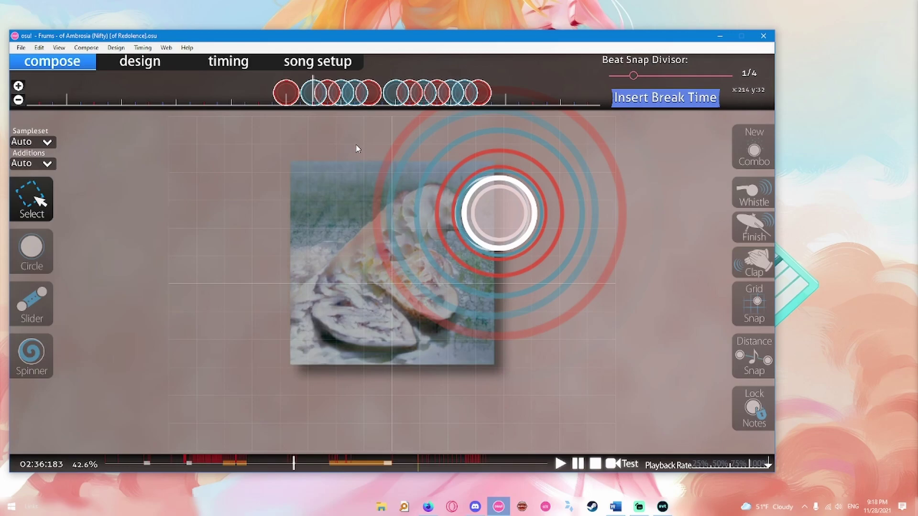
{"action": "scroll", "coordinate": [357, 148], "scroll_direction": "up", "scroll_amount": 1}
{"action": "scroll", "coordinate": [359, 153], "scroll_direction": "down", "scroll_amount": 1}
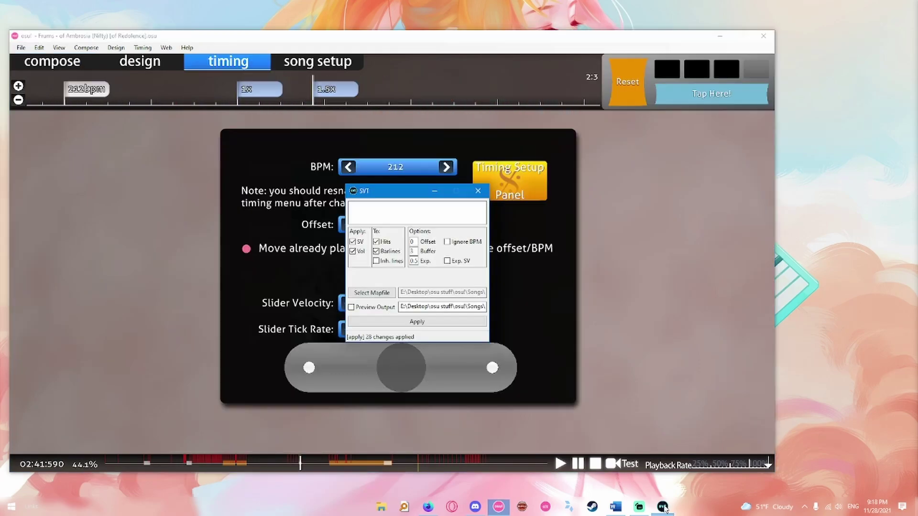
{"action": "key", "text": "ctrl+v"}
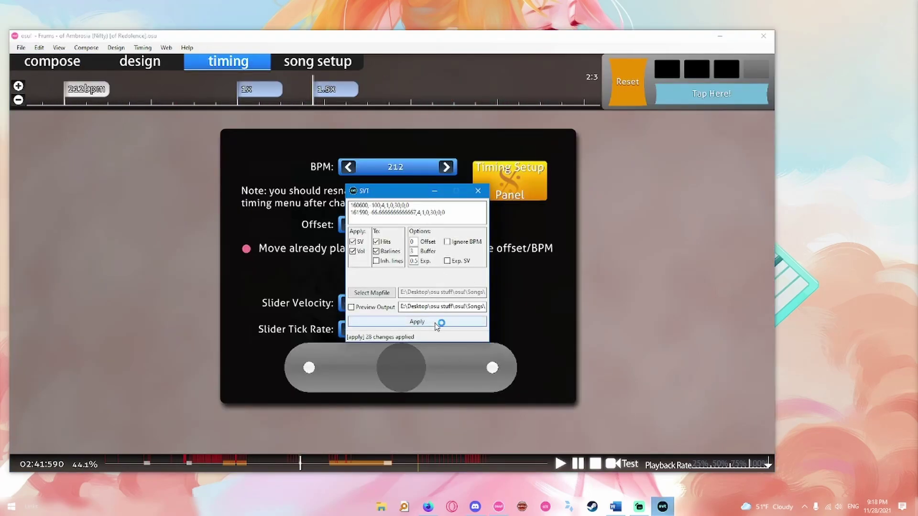
{"action": "left_click", "coordinate": [417, 321]}
Check the generated inherited points from 02:40:600 against the notes in the compose view and in the timing setup list.
{"action": "left_click", "coordinate": [603, 298]}
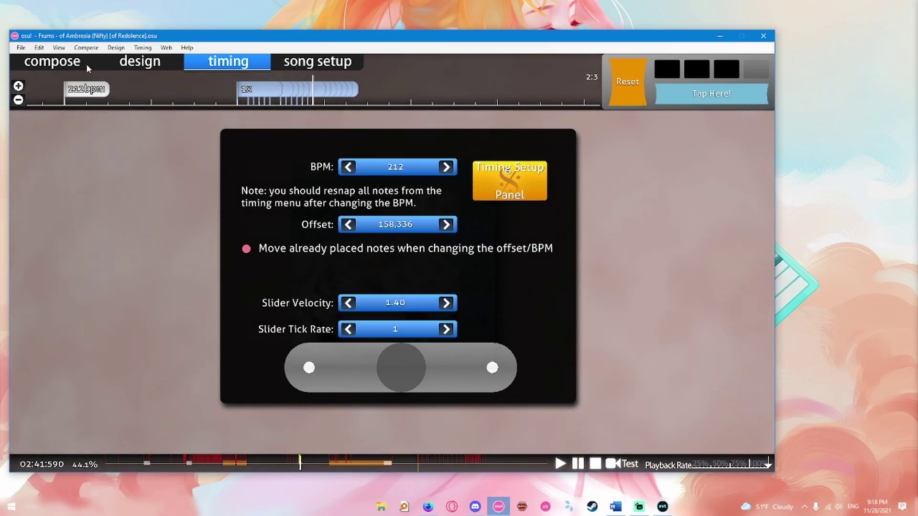
{"action": "left_click", "coordinate": [87, 69]}
{"action": "scroll", "coordinate": [296, 194], "scroll_direction": "up", "scroll_amount": 10}
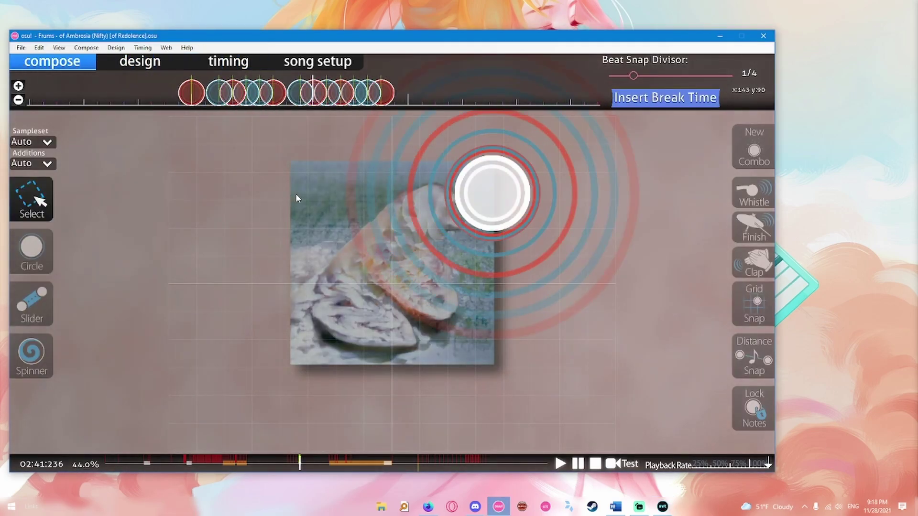
{"action": "scroll", "coordinate": [346, 153], "scroll_direction": "up", "scroll_amount": 1}
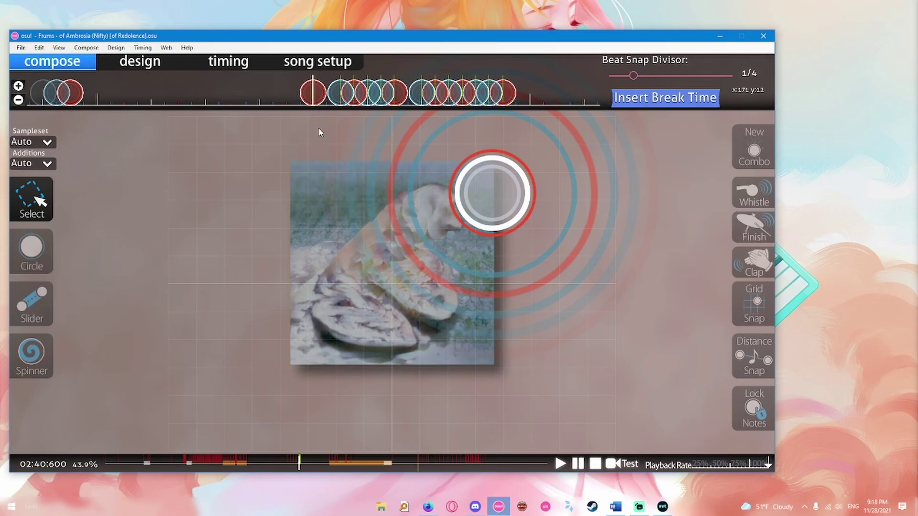
{"action": "scroll", "coordinate": [319, 128], "scroll_direction": "up", "scroll_amount": 2}
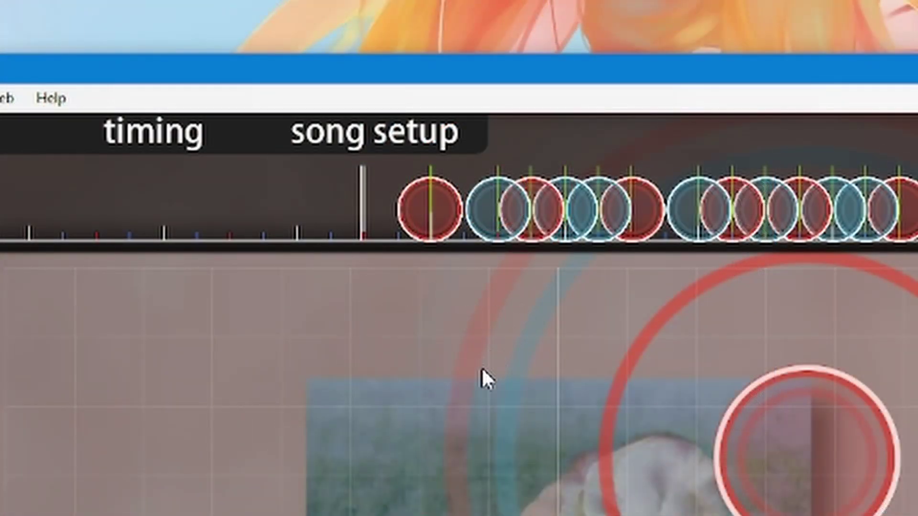
{"action": "scroll", "coordinate": [482, 372], "scroll_direction": "down", "scroll_amount": 2}
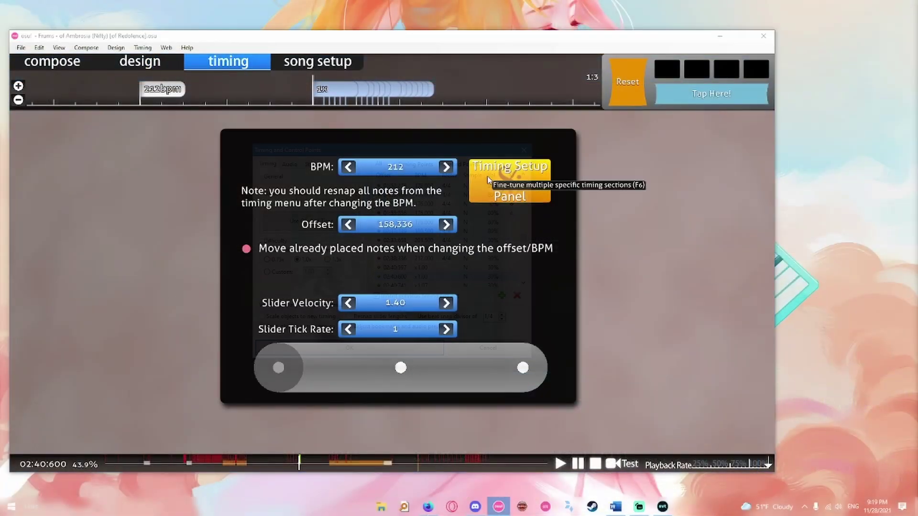
{"action": "left_click", "coordinate": [510, 181]}
{"action": "scroll", "coordinate": [496, 255], "scroll_direction": "down", "scroll_amount": 1}
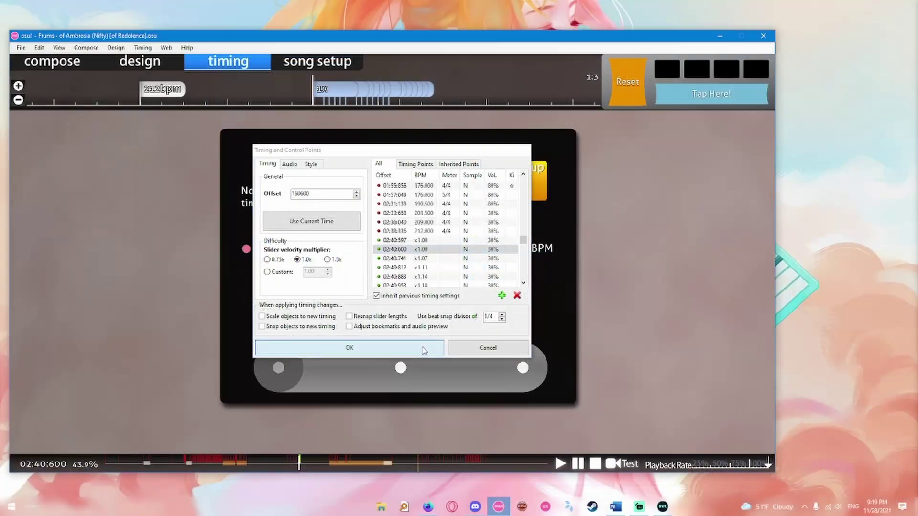
{"action": "left_click", "coordinate": [424, 351]}
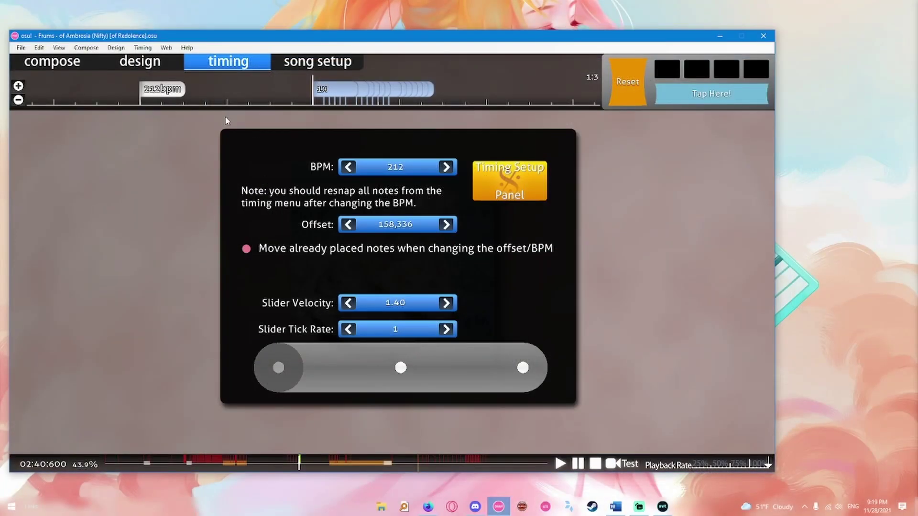
Test play the section from 02:40:600 in the compose view and exit back to the editor.
{"action": "left_click", "coordinate": [81, 60]}
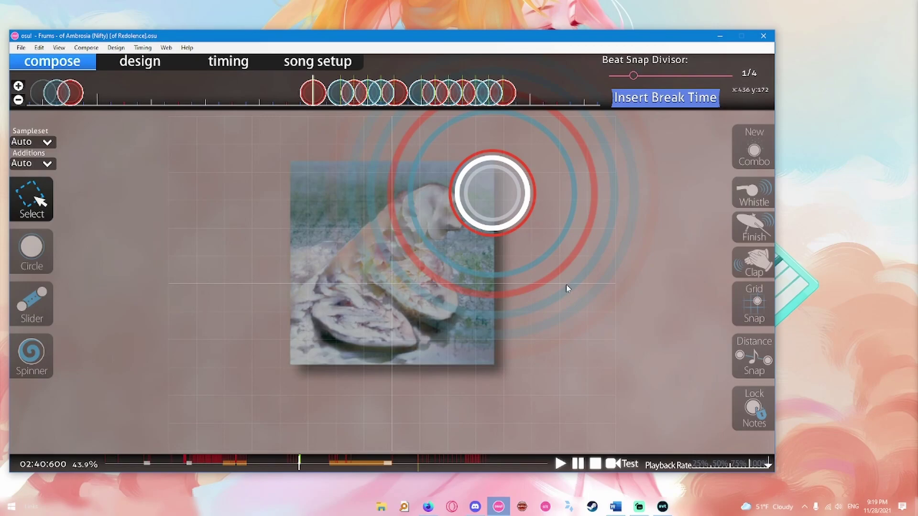
{"action": "left_click", "coordinate": [630, 461]}
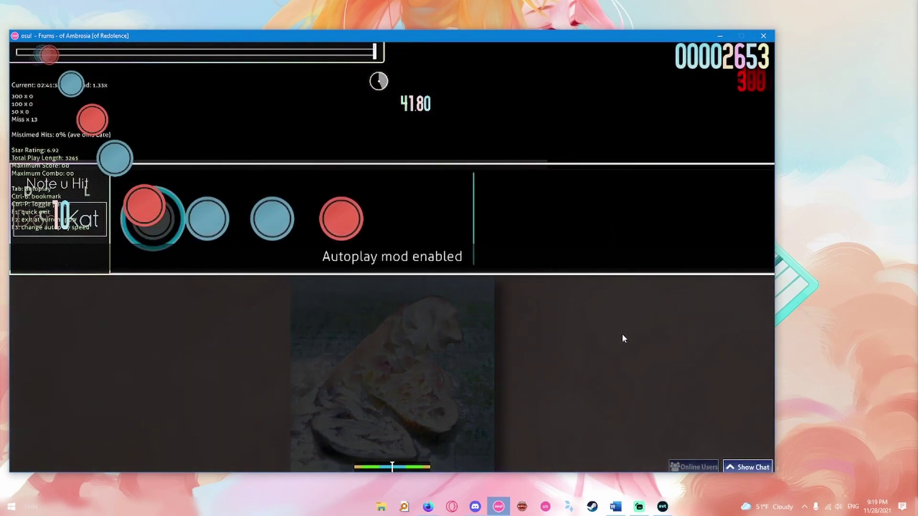
{"action": "key", "text": "Escape"}
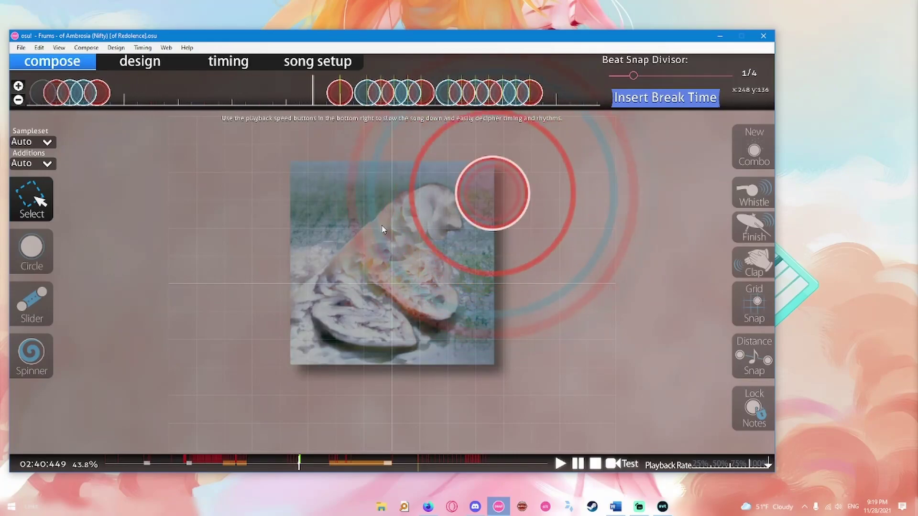
Delete all inherited points in the timing setup and save the beatmap.
{"action": "left_click", "coordinate": [253, 63]}
{"action": "left_click", "coordinate": [452, 164]}
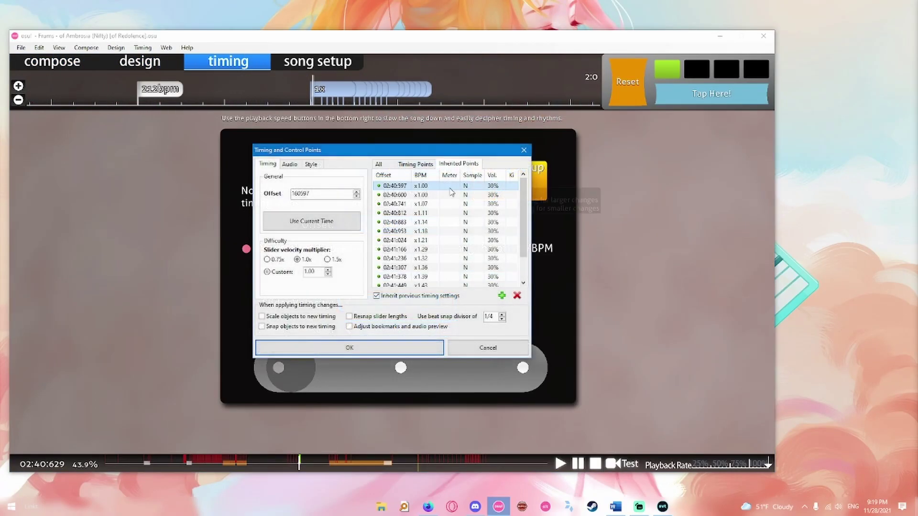
{"action": "left_click", "coordinate": [455, 204]}
{"action": "key", "text": "ctrl+a"}
{"action": "left_click", "coordinate": [518, 296]}
{"action": "left_click", "coordinate": [436, 348]}
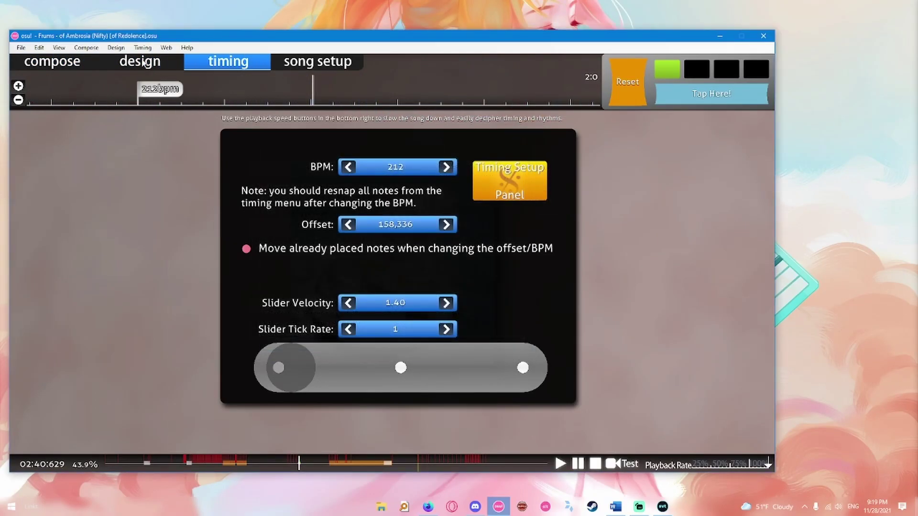
{"action": "key", "text": "F1"}
{"action": "key", "text": "ctrl+s"}
Add an inherited point with a 1.0x slider velocity multiplier at 01:12:056.
{"action": "left_click", "coordinate": [193, 464]}
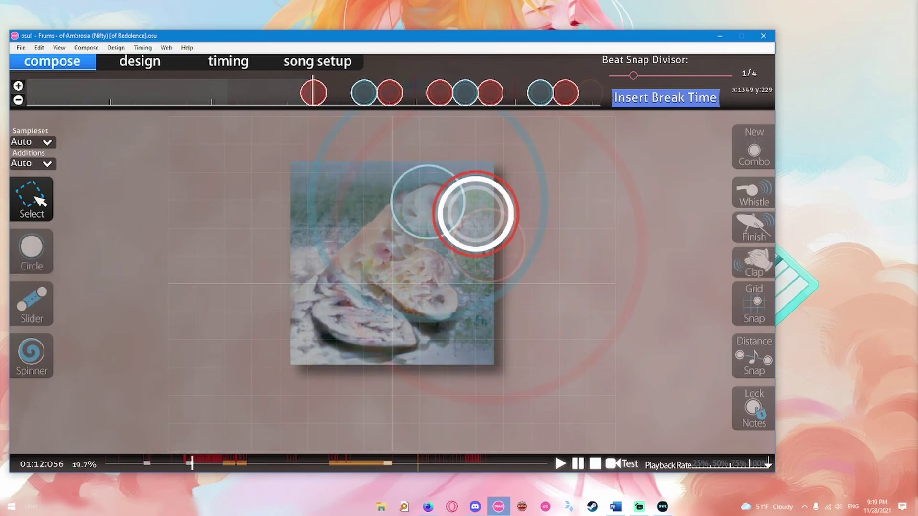
{"action": "key", "text": "F6"}
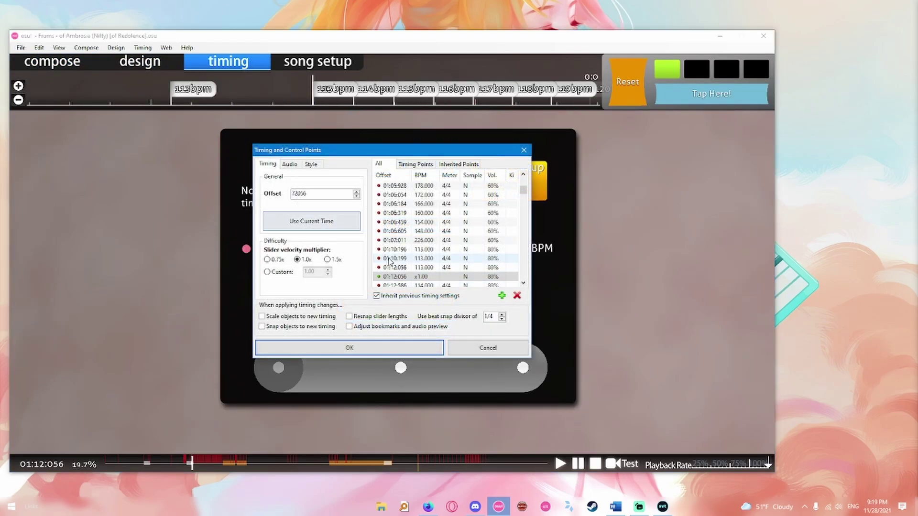
{"action": "left_click", "coordinate": [325, 348]}
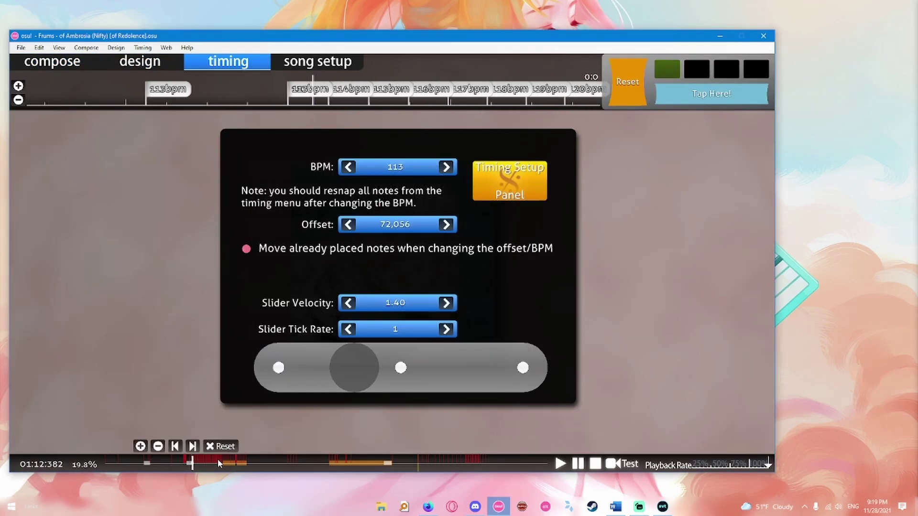
Add an inherited point at 01:36:295 with a custom slider velocity multiplier of 1.50.
{"action": "left_click", "coordinate": [219, 462]}
{"action": "left_click", "coordinate": [529, 196]}
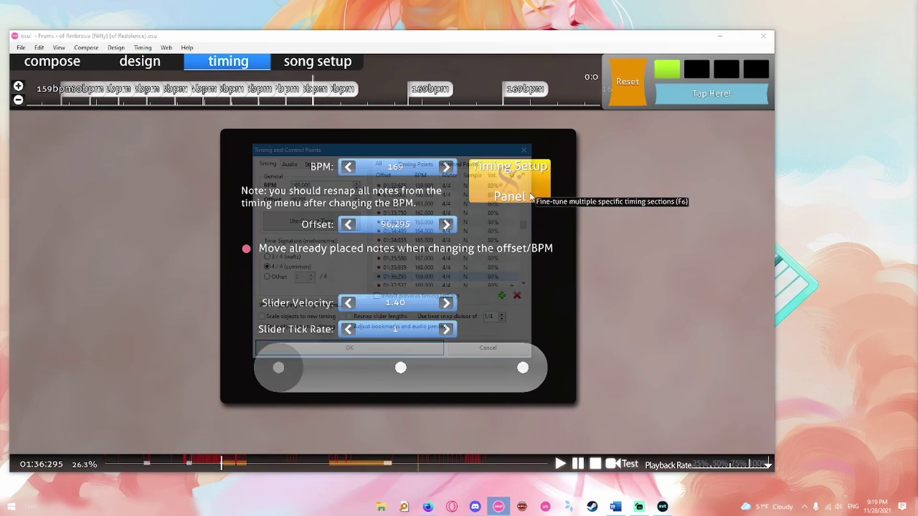
{"action": "left_click", "coordinate": [502, 295]}
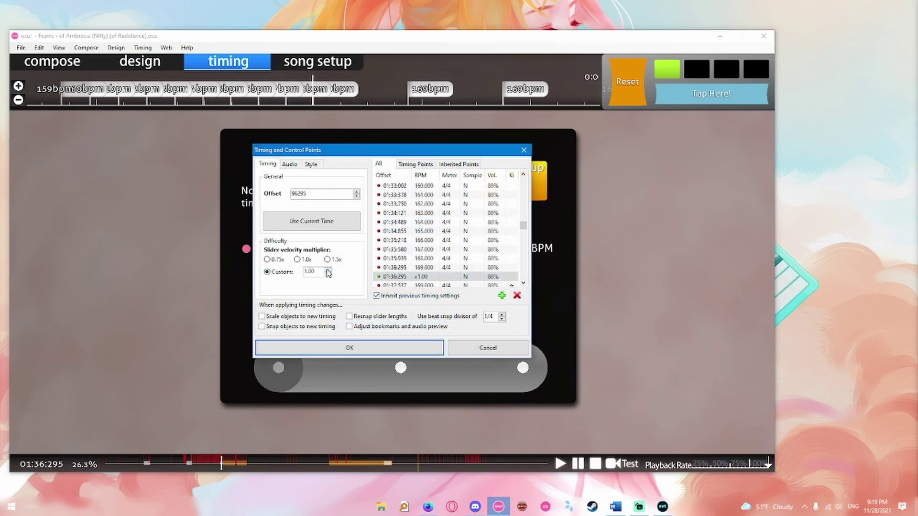
{"action": "left_click", "coordinate": [328, 270]}
{"action": "left_click", "coordinate": [329, 270]}
{"action": "left_click", "coordinate": [328, 270]}
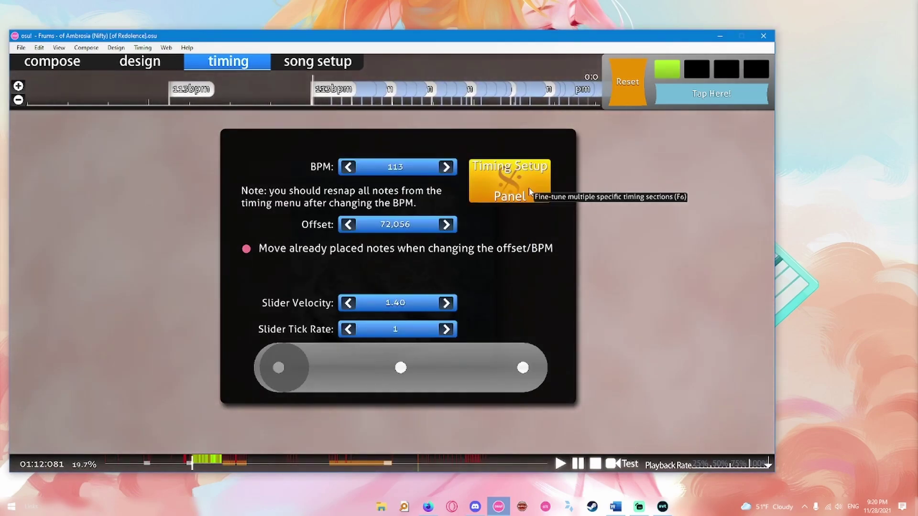
Check the generated points around 01:12:056 and 01:36:295 in the timing setup list.
{"action": "left_click", "coordinate": [530, 192]}
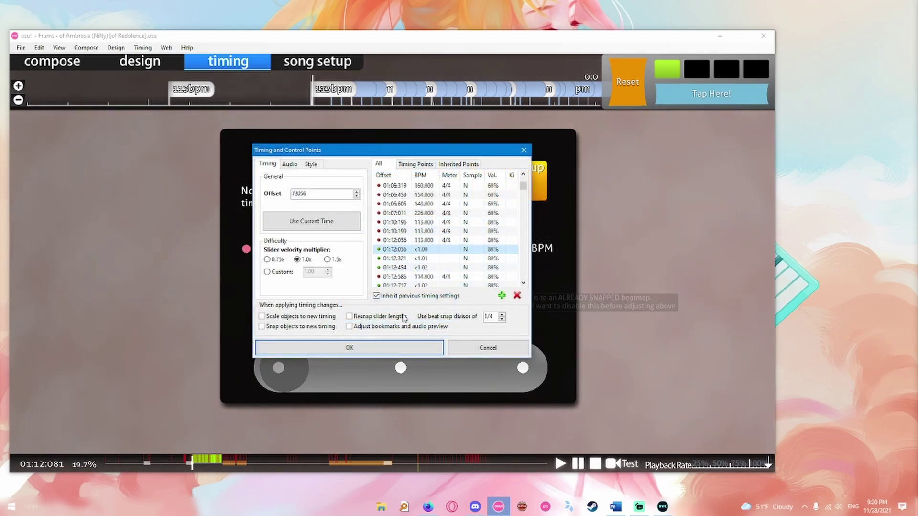
{"action": "left_click", "coordinate": [335, 348]}
{"action": "left_click", "coordinate": [222, 463]}
{"action": "left_click", "coordinate": [521, 196]}
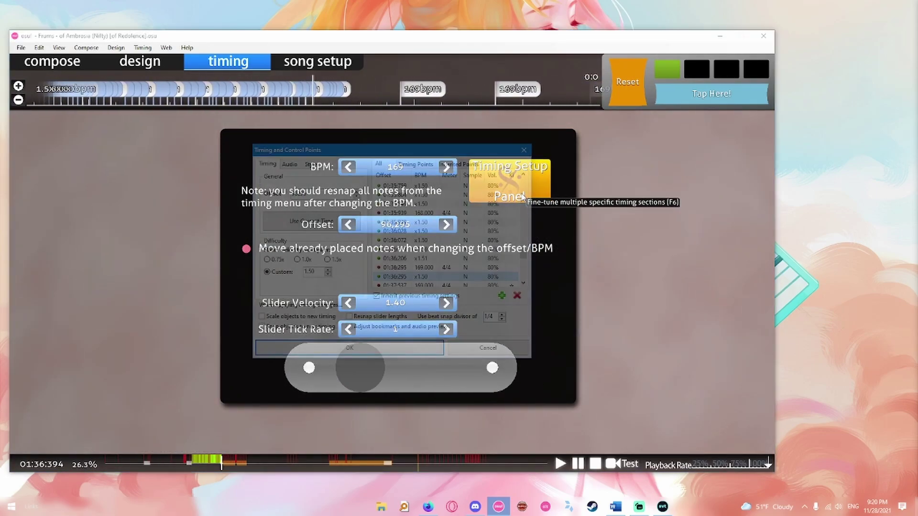
{"action": "left_click", "coordinate": [400, 353]}
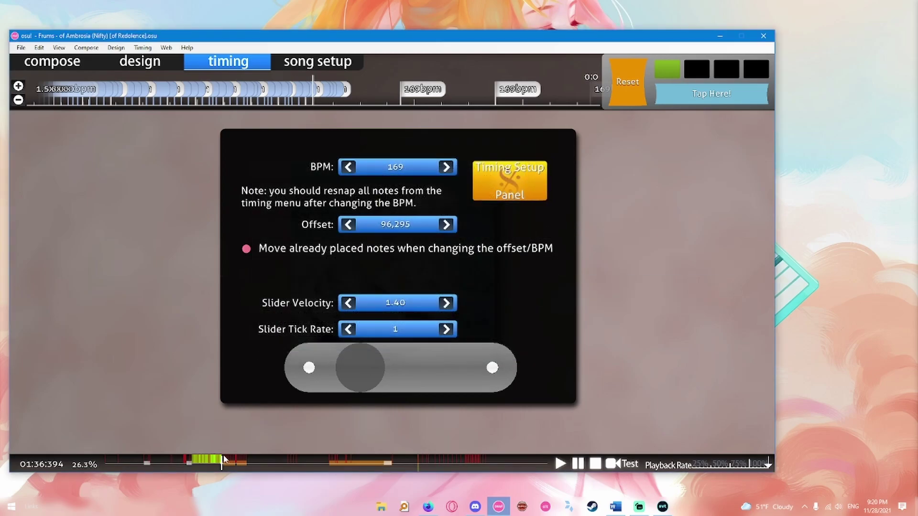
Apply the 72056 and 96295 lines in SVT with Ignore BPM enabled and check the point at 01:36:295 in osu!'s timing setup.
{"action": "key", "text": "Escape"}
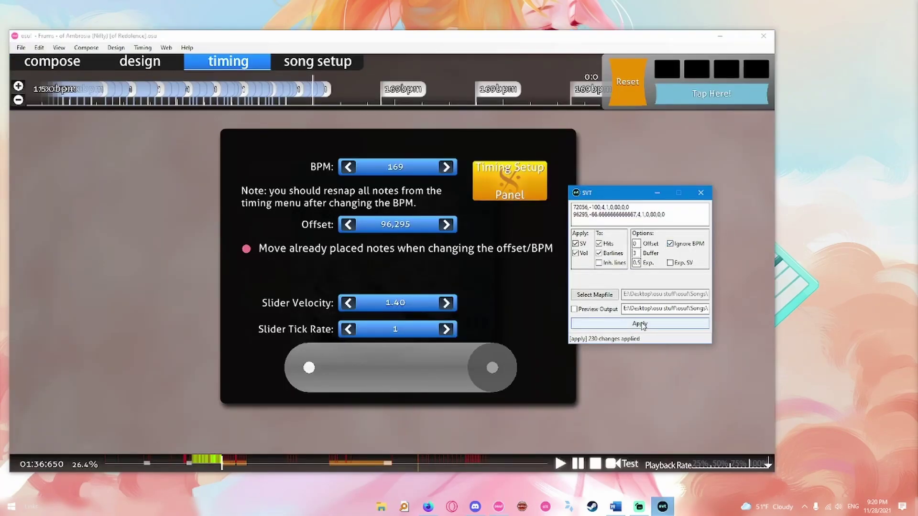
{"action": "left_click", "coordinate": [637, 367]}
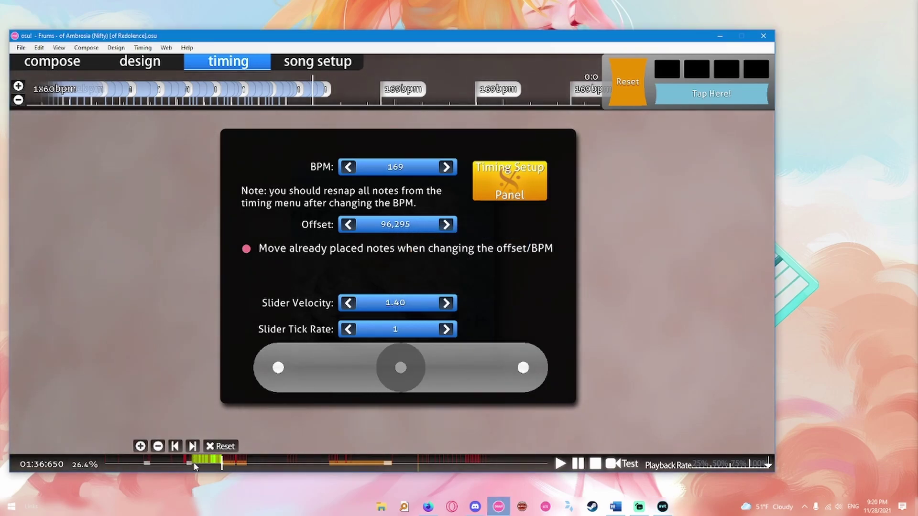
{"action": "left_click", "coordinate": [505, 183]}
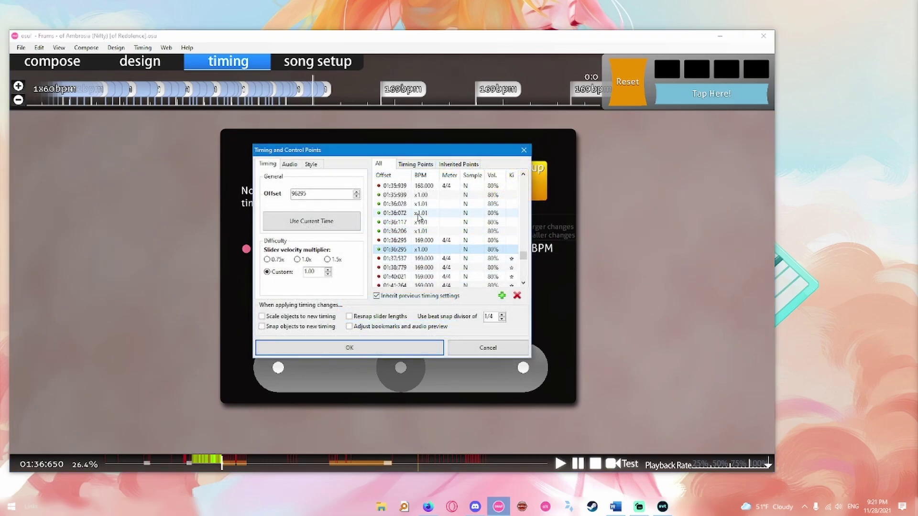
{"action": "left_click", "coordinate": [409, 352]}
Check the generated points around 01:12:056 in the timing setup and test play the section from there.
{"action": "left_click", "coordinate": [191, 463]}
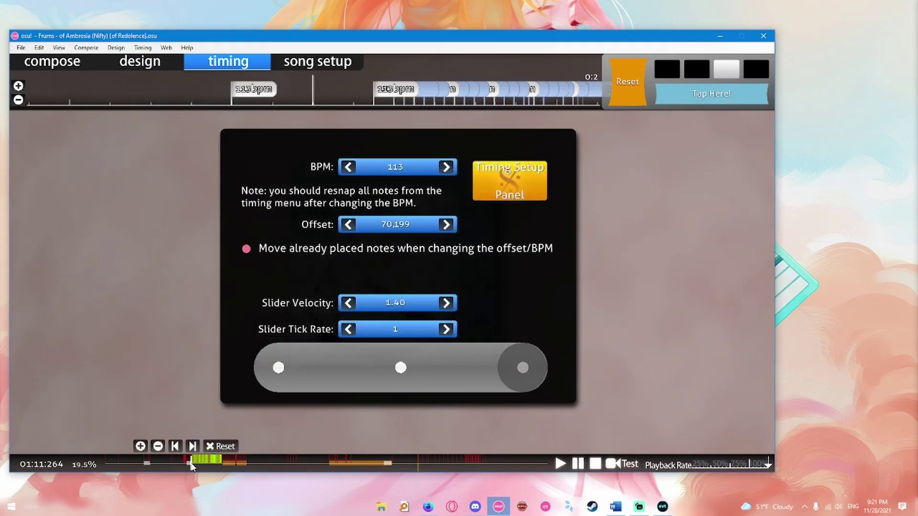
{"action": "left_click", "coordinate": [520, 196]}
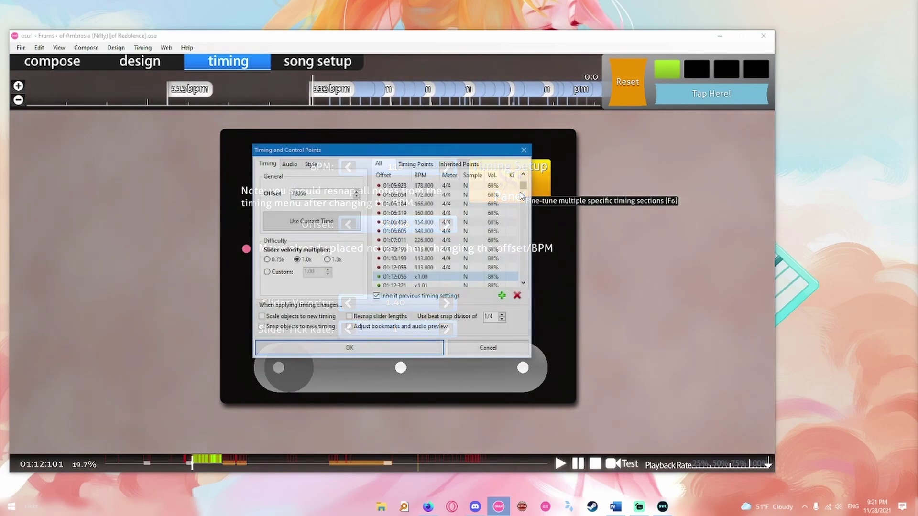
{"action": "scroll", "coordinate": [468, 233], "scroll_direction": "down", "scroll_amount": 1}
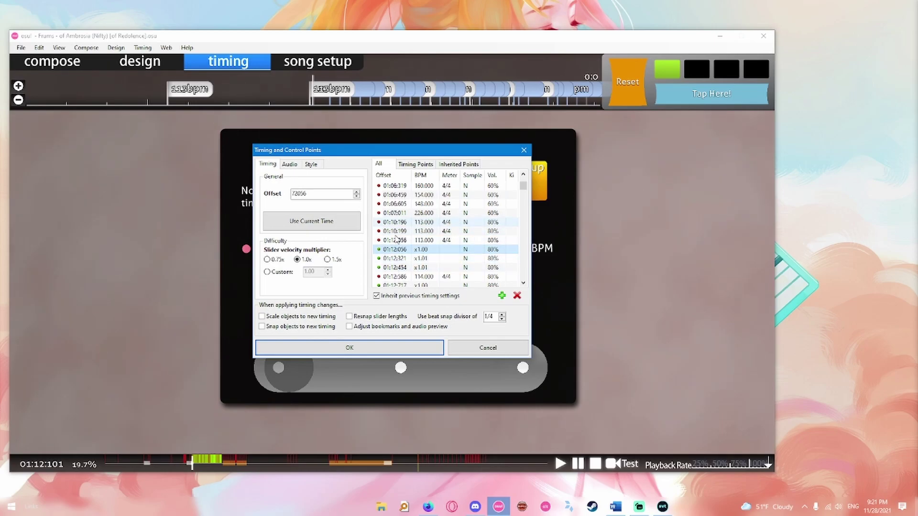
{"action": "left_click", "coordinate": [411, 346]}
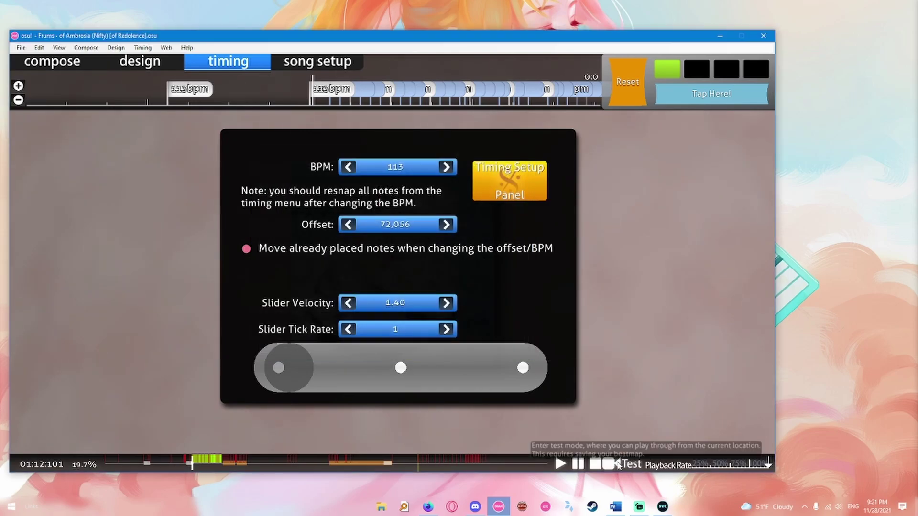
{"action": "left_click", "coordinate": [621, 463]}
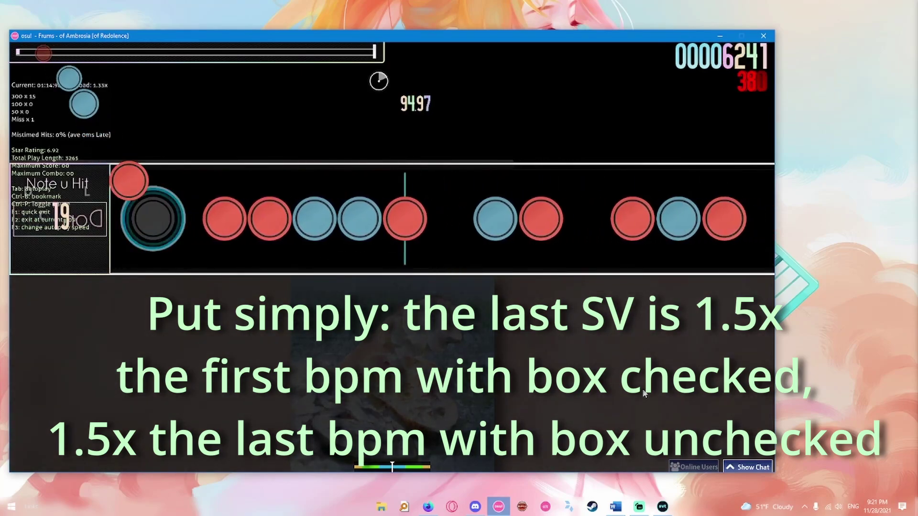
{"action": "key", "text": "Escape"}
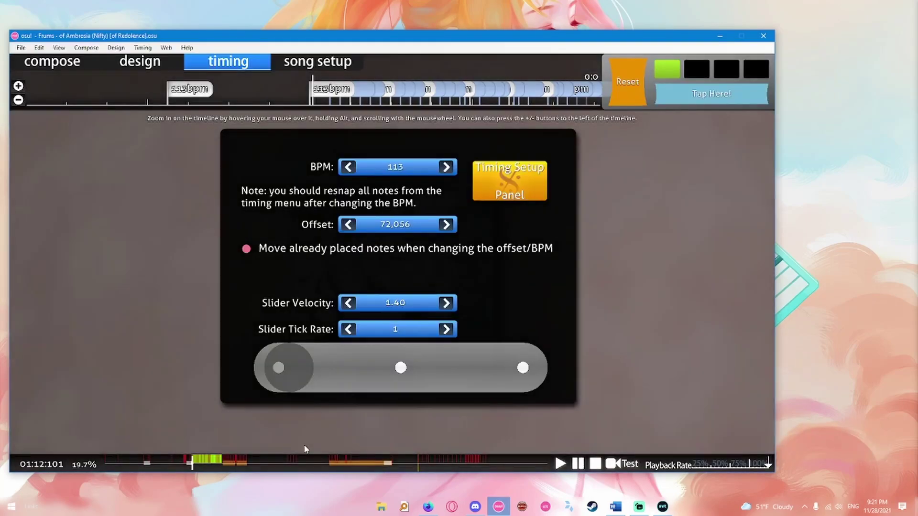
Test play the of Redolence difficulty with autoplay.
{"action": "key", "text": "Escape"}
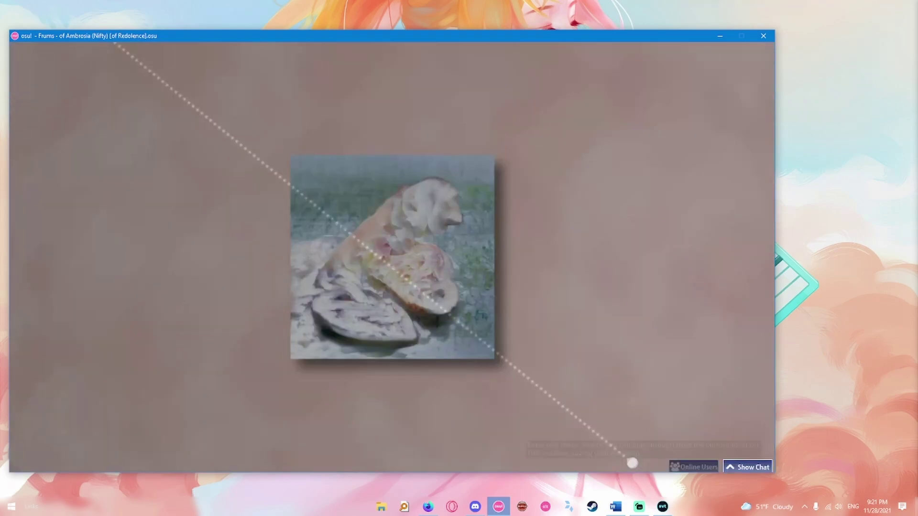
{"action": "key", "text": "Tab"}
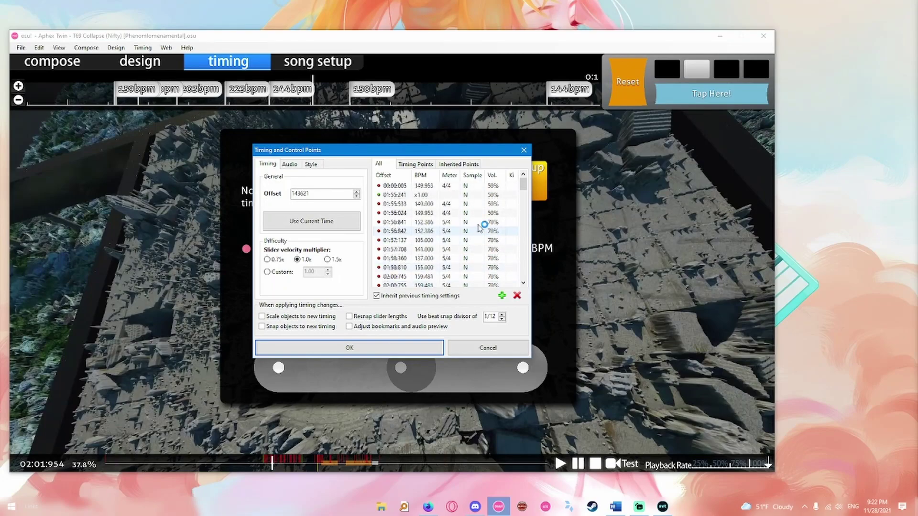
Apply the 115241 and 143621 lines to the T69 Collapse map in SVT with Ignore BPM enabled and reload the map in osu!
{"action": "left_click", "coordinate": [437, 195]}
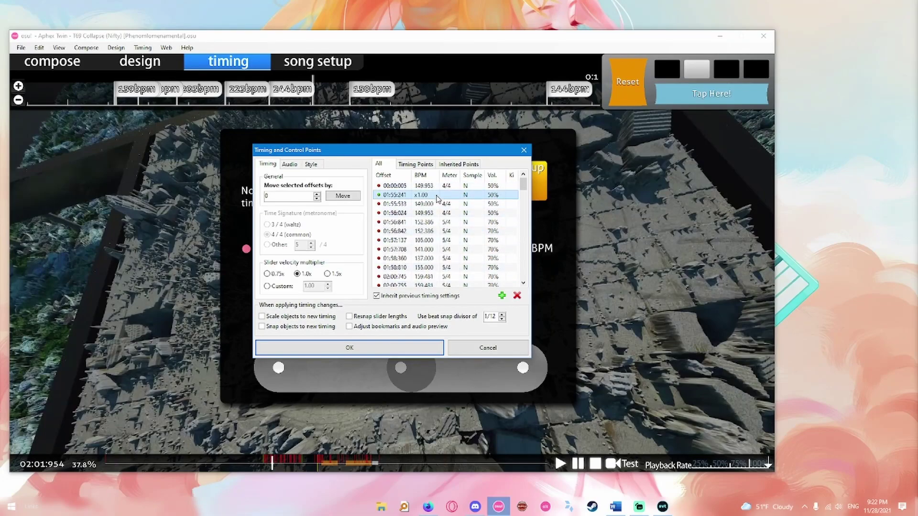
{"action": "left_click", "coordinate": [430, 342]}
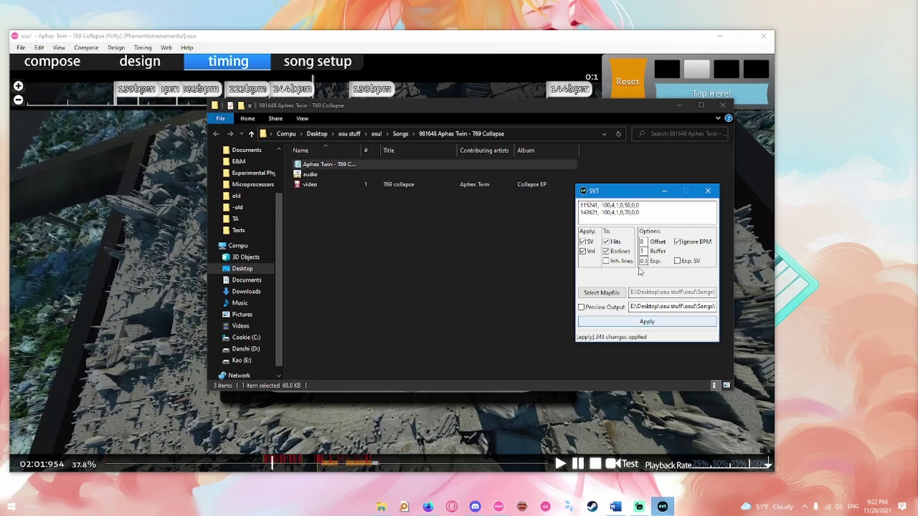
{"action": "left_click_drag", "start_coordinate": [577, 120], "coordinate": [399, 100]}
{"action": "left_click", "coordinate": [494, 90]}
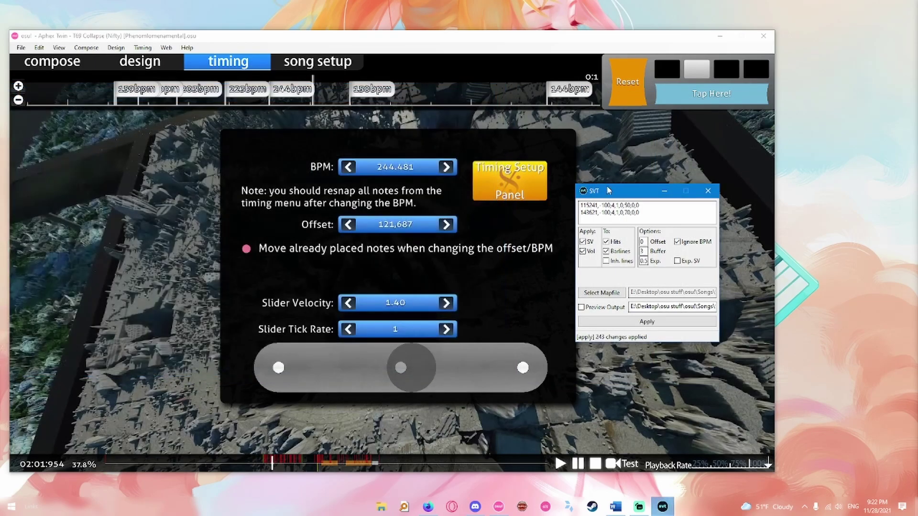
{"action": "left_click", "coordinate": [630, 165]}
{"action": "key", "text": "Return"}
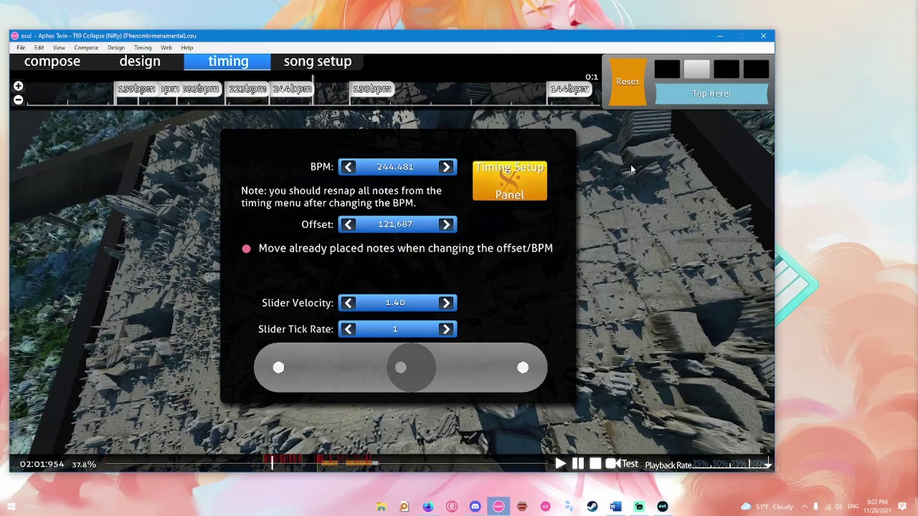
Test play the T69 Collapse section from 01:56:222 with autoplay.
{"action": "left_click", "coordinate": [624, 464]}
{"action": "key", "text": "Tab"}
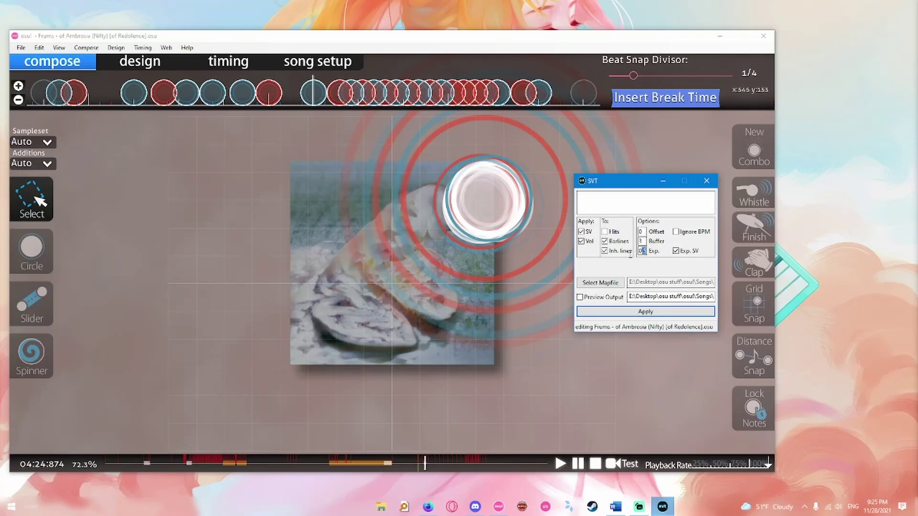
Set the exponent to 2 in SVT and return to the osu! editor.
{"action": "type", "text": "2"}
{"action": "left_click", "coordinate": [425, 282]}
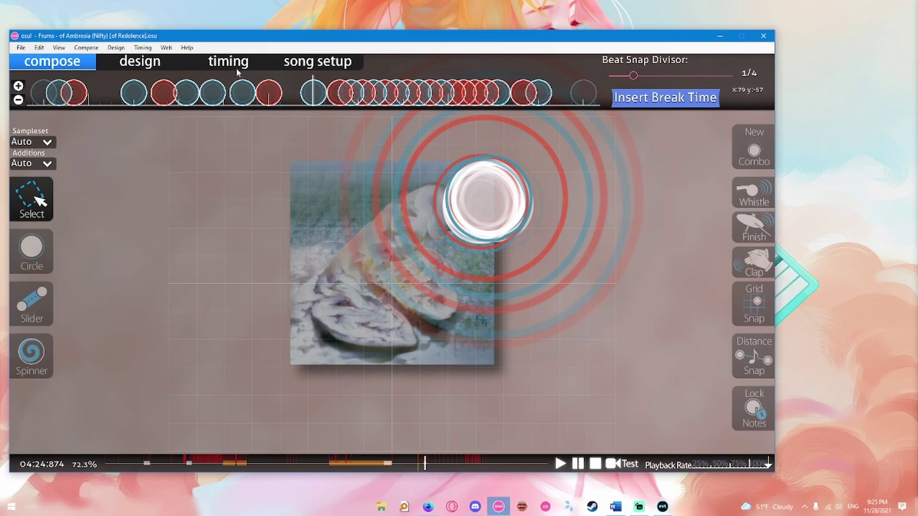
Add an inherited point at 04:24:874 with a slider velocity multiplier of 2.00 in the timing setup.
{"action": "left_click", "coordinate": [236, 68]}
{"action": "left_click", "coordinate": [536, 191]}
{"action": "left_click", "coordinate": [502, 296]}
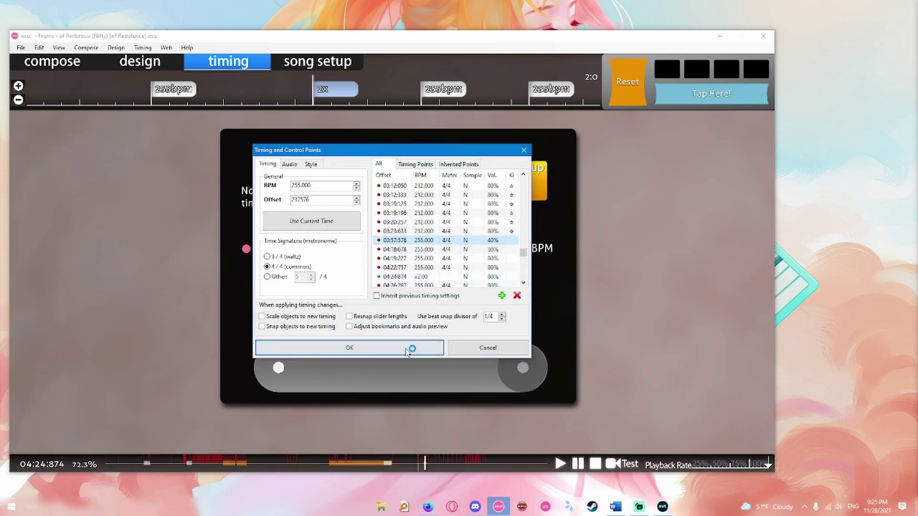
{"action": "left_click", "coordinate": [411, 348]}
Test play the slider velocity speedup section around 04:24:874 with autoplay.
{"action": "key", "text": "F1"}
{"action": "key", "text": "F5"}
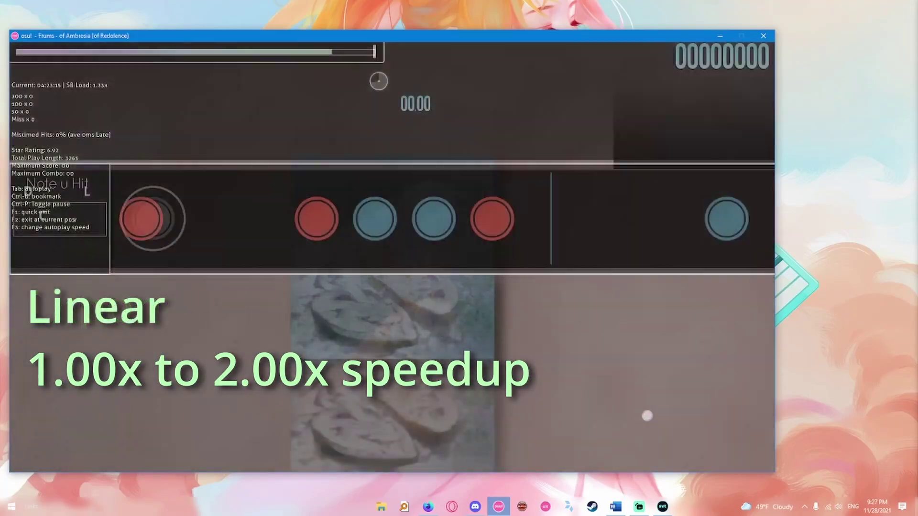
{"action": "key", "text": "Tab"}
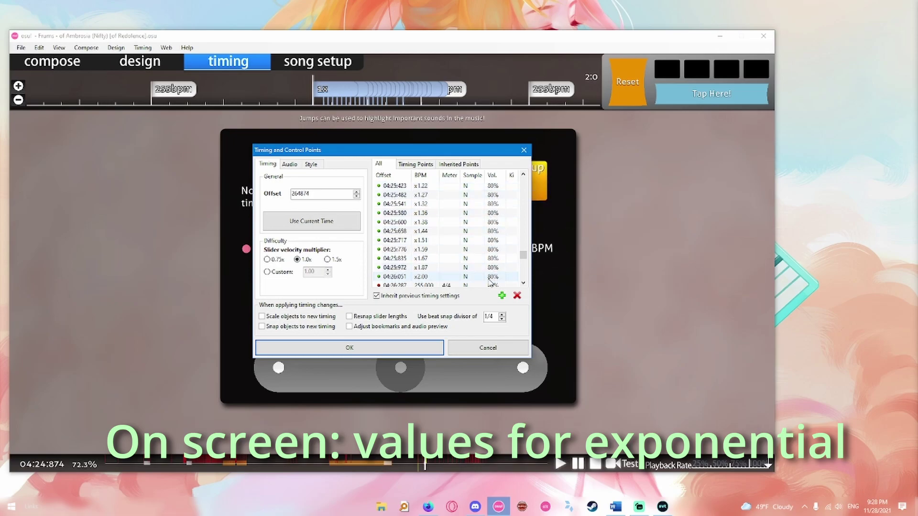
Review the exponential options in SVT and reopen osu!'s timing setup to examine the slider velocity values from 04:24:874.
{"action": "left_click", "coordinate": [426, 354]}
{"action": "key", "text": "alt+Tab"}
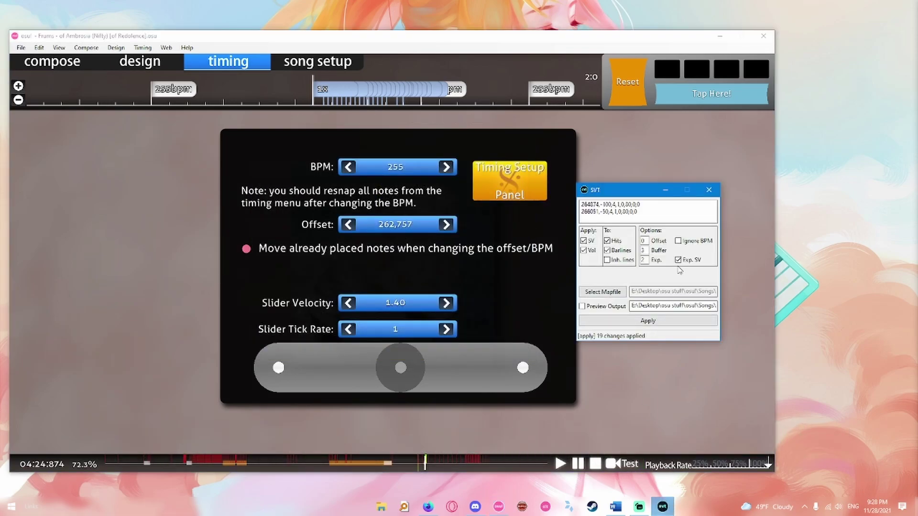
{"action": "left_click", "coordinate": [644, 369]}
{"action": "left_click", "coordinate": [510, 181]}
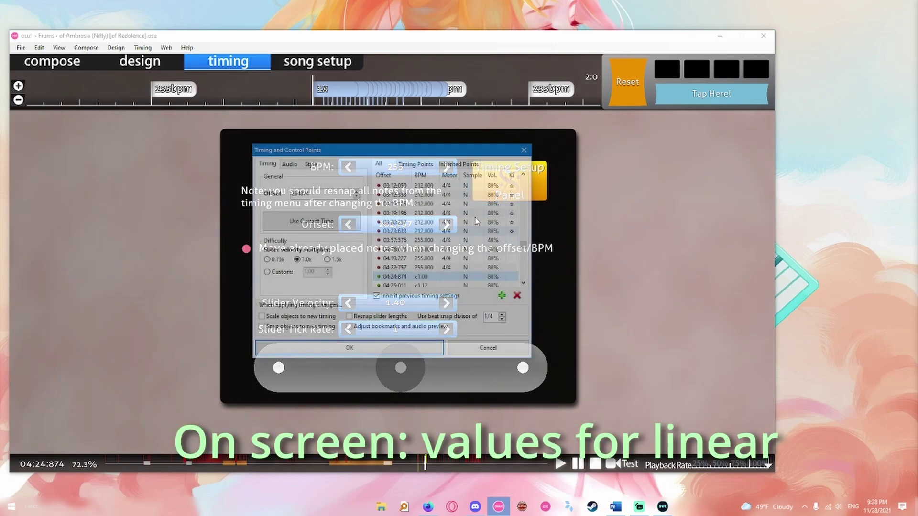